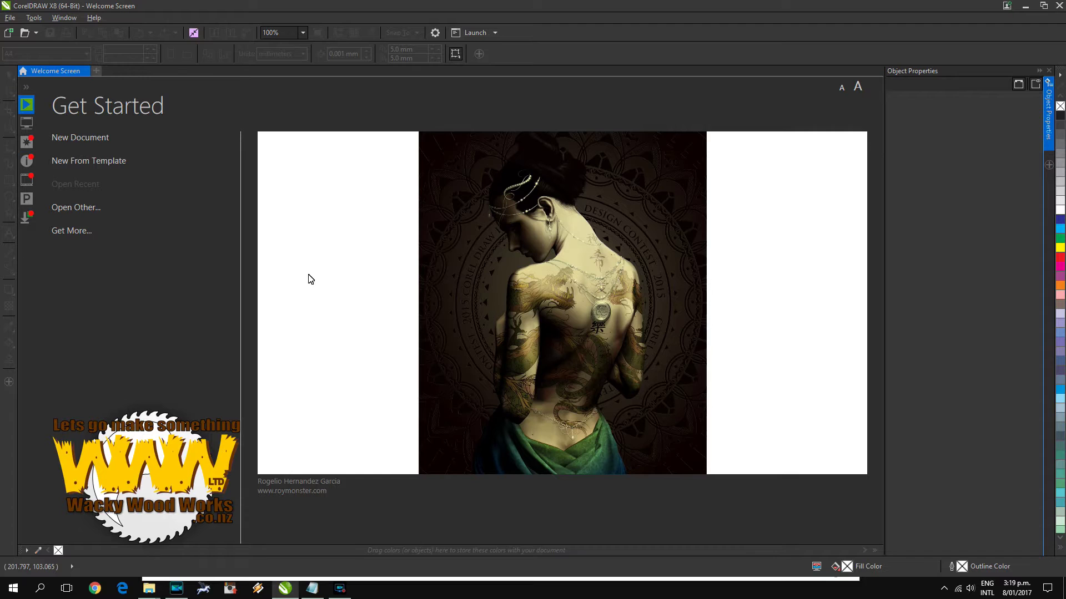
# Step: Start a new A4 landscape CMYK 300 dpi document named 'Example'
pyautogui.click(6, 25)
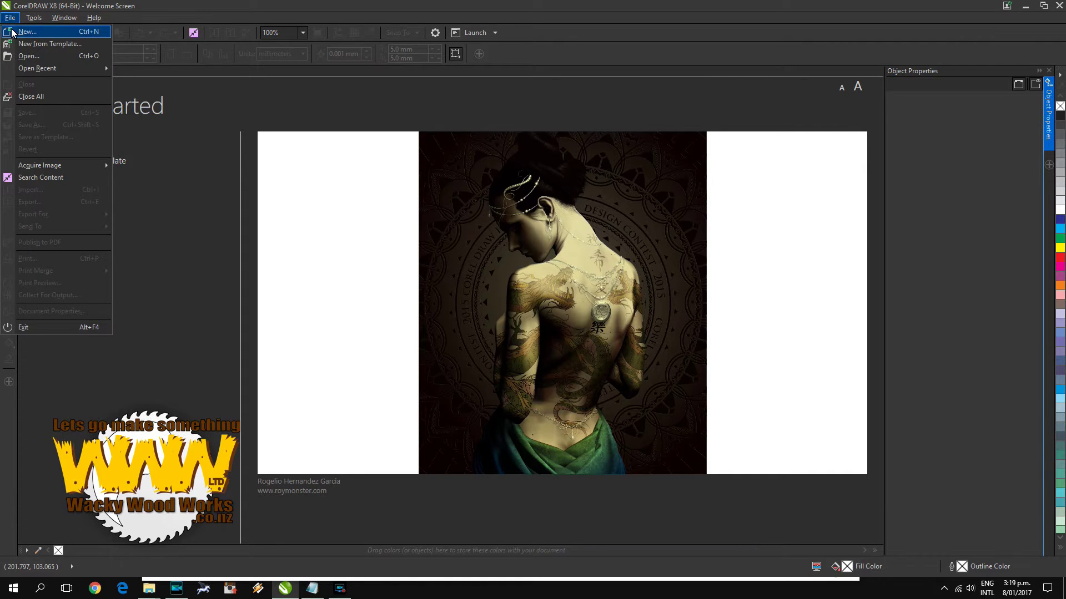
pyautogui.click(12, 32)
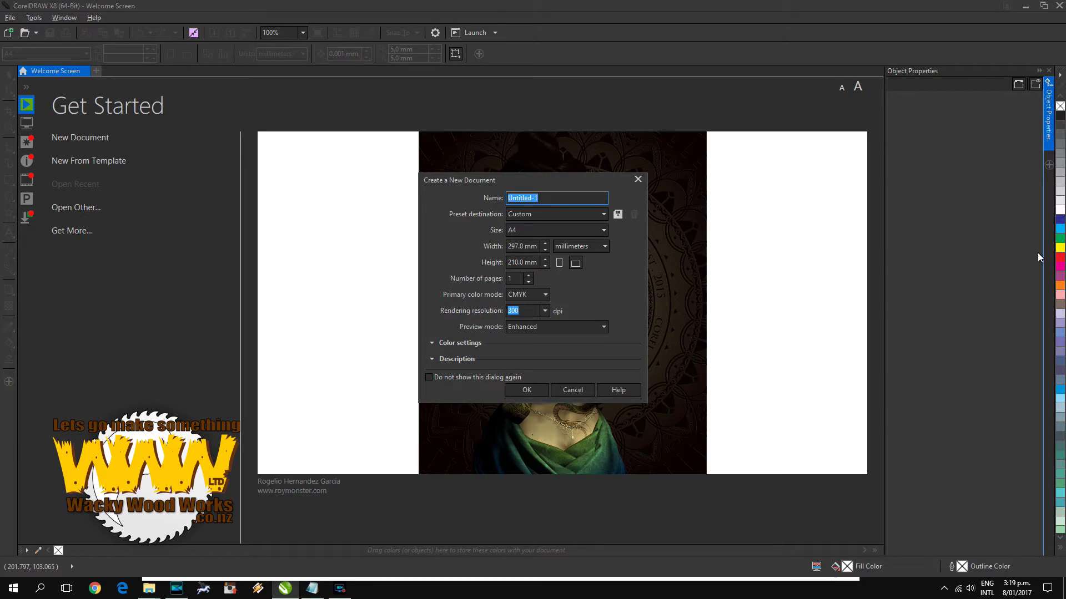
pyautogui.write('Example')
pyautogui.moveTo(585, 174)
pyautogui.mouseDown()
pyautogui.moveTo(571, 141)
pyautogui.moveTo(596, 161)
pyautogui.mouseUp()
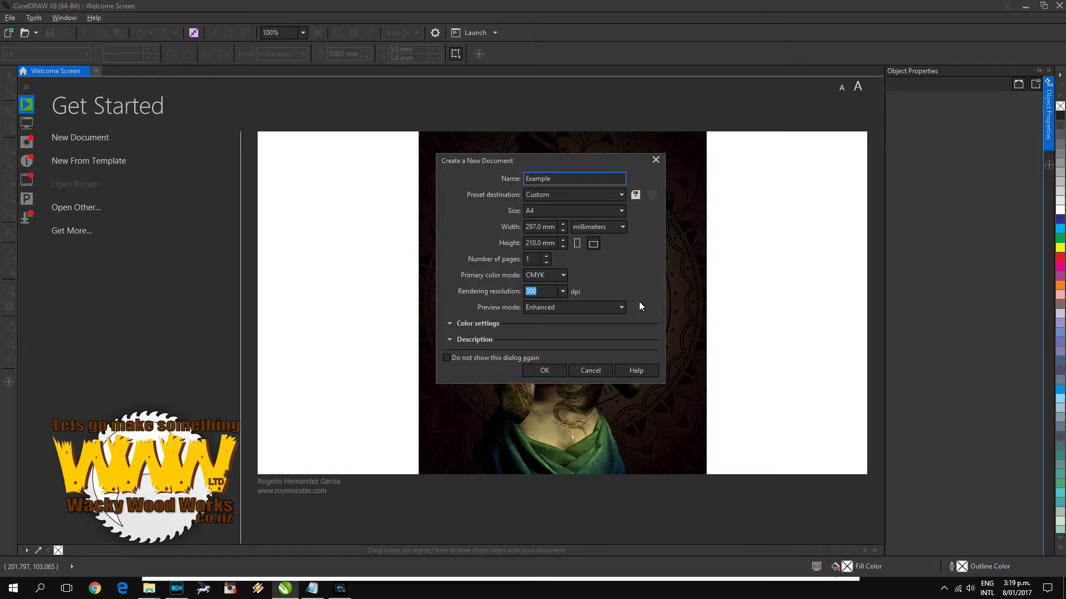
pyautogui.click(564, 276)
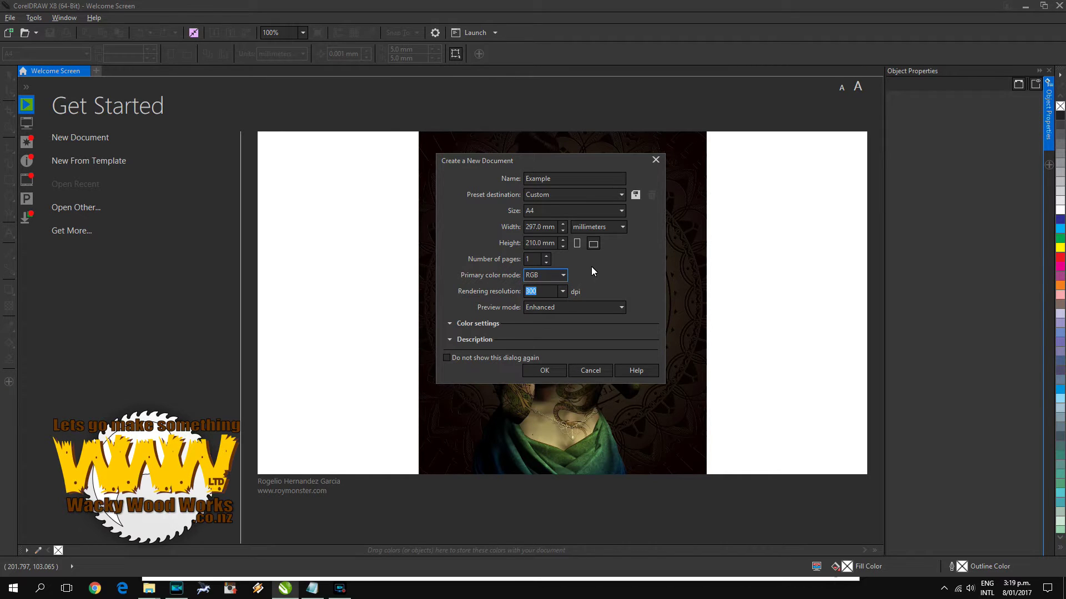
pyautogui.click(564, 276)
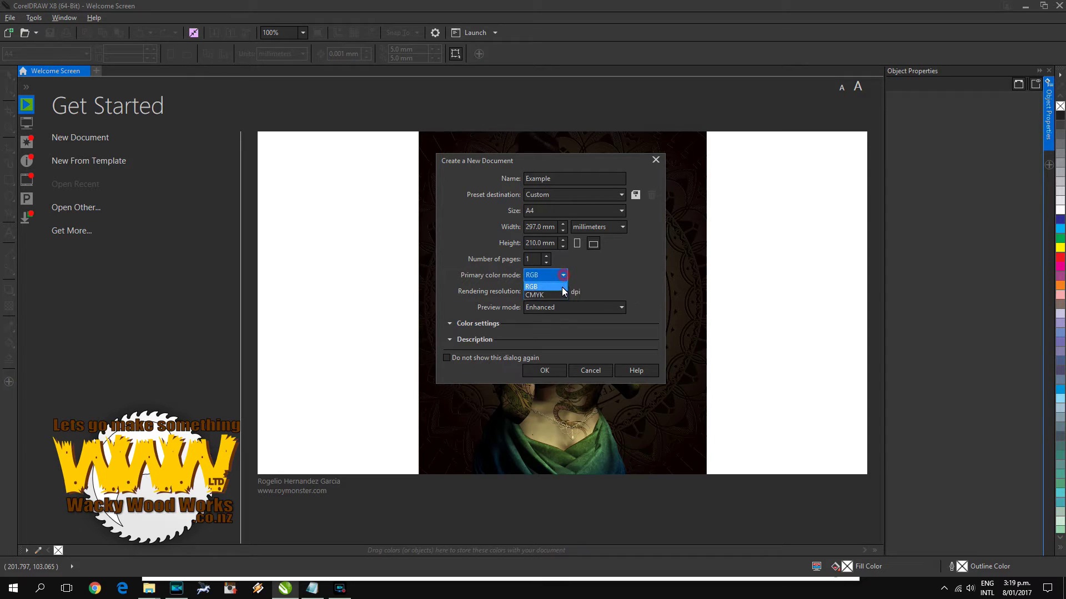
pyautogui.click(531, 286)
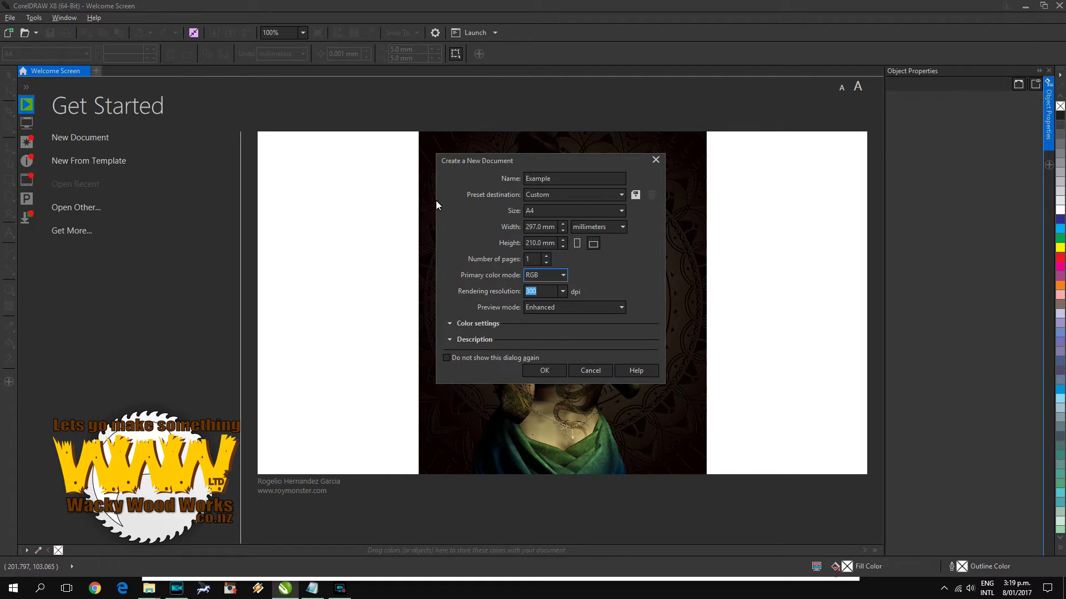
pyautogui.click(563, 275)
# Step: Create the Example document, import Blade.jpg, enlarge it and move it toward the page centre
pyautogui.click(545, 371)
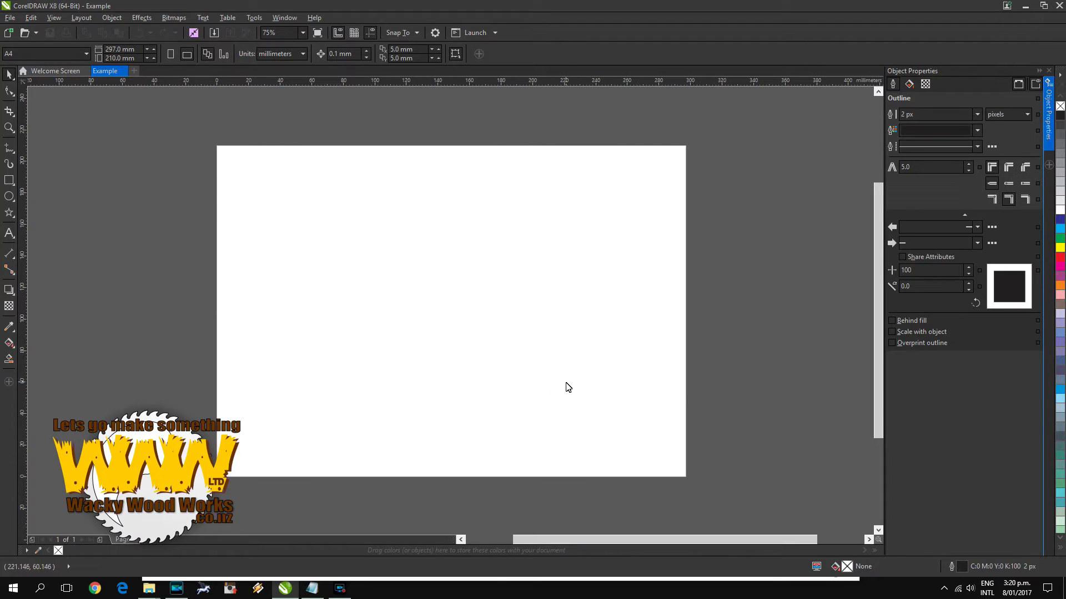
pyautogui.click(10, 17)
pyautogui.click(244, 154)
pyautogui.click(11, 19)
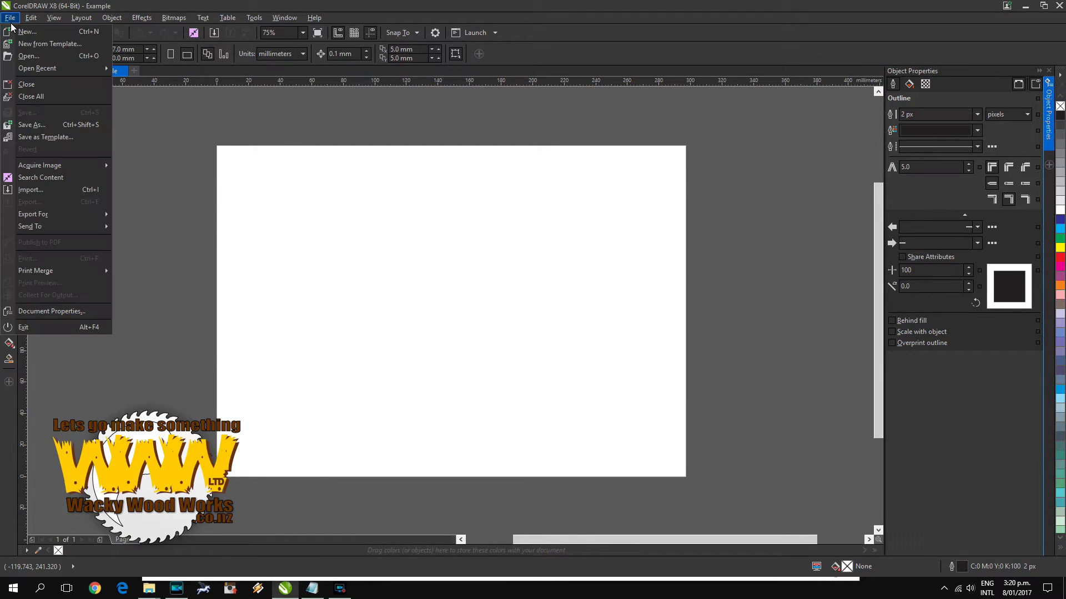
pyautogui.click(36, 191)
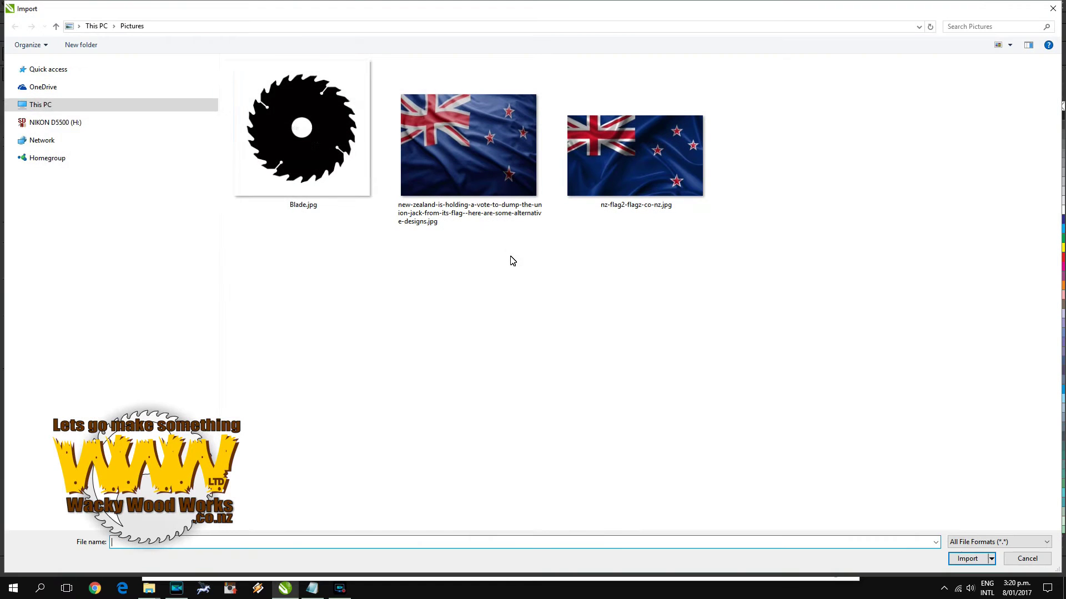
pyautogui.click(303, 132)
pyautogui.doubleClick(304, 132)
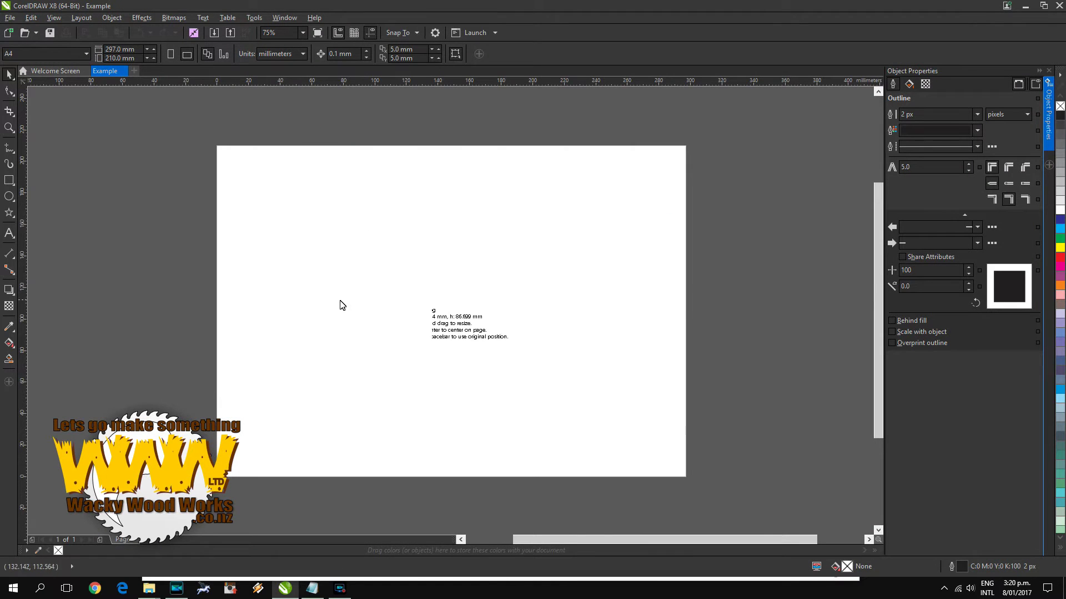
pyautogui.click(297, 198)
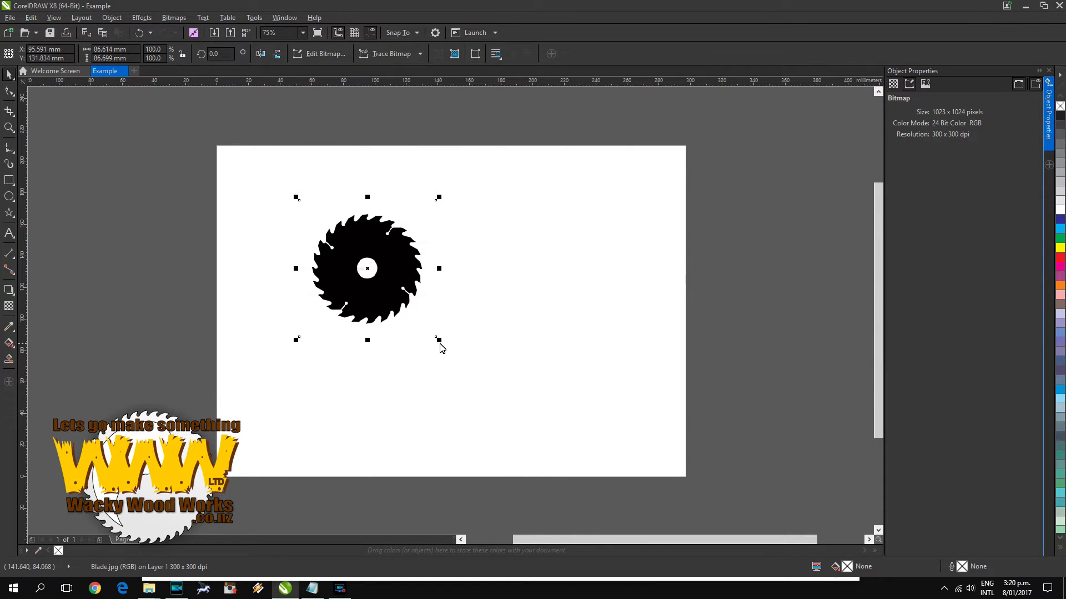
pyautogui.moveTo(439, 340); pyautogui.dragTo(514, 415)
pyautogui.moveTo(408, 341); pyautogui.dragTo(456, 365)
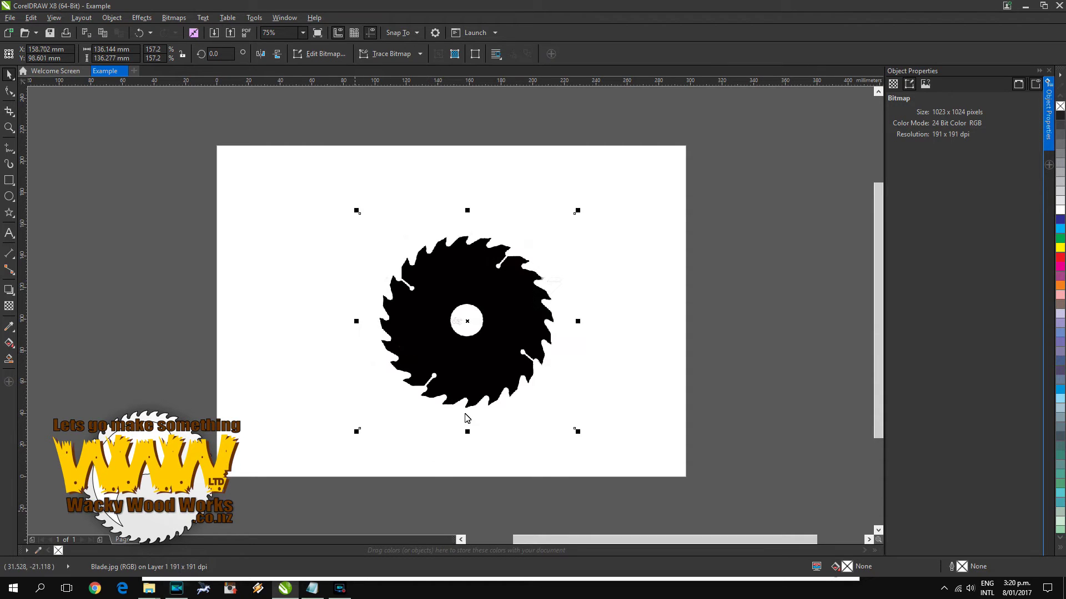
# Step: Check the blade's centre hole, then move it up-left and enlarge it to about 164 mm across
pyautogui.press('z')
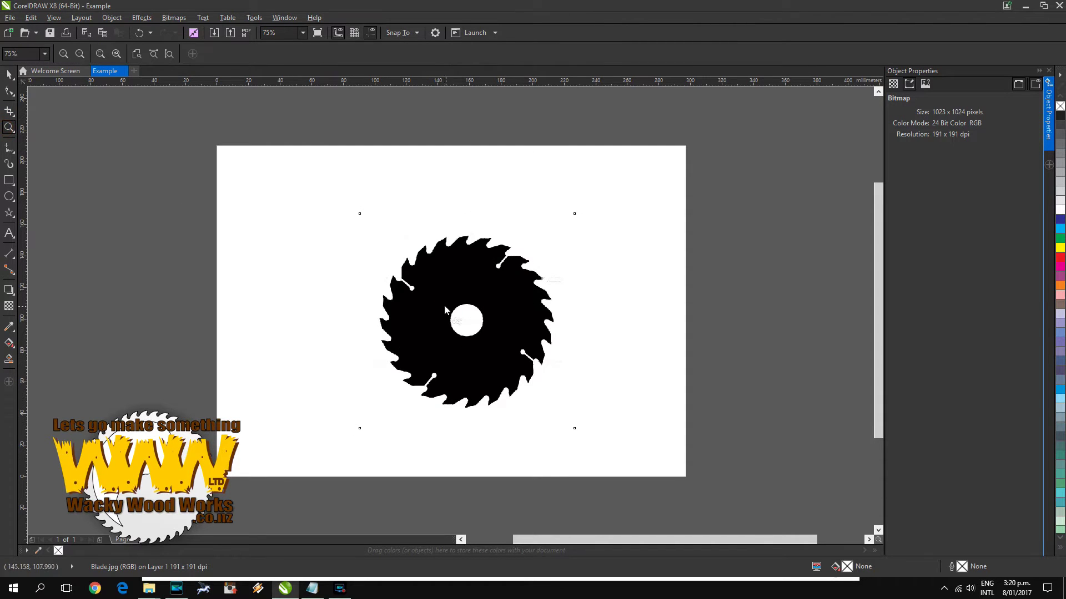
pyautogui.moveTo(445, 303); pyautogui.dragTo(482, 340)
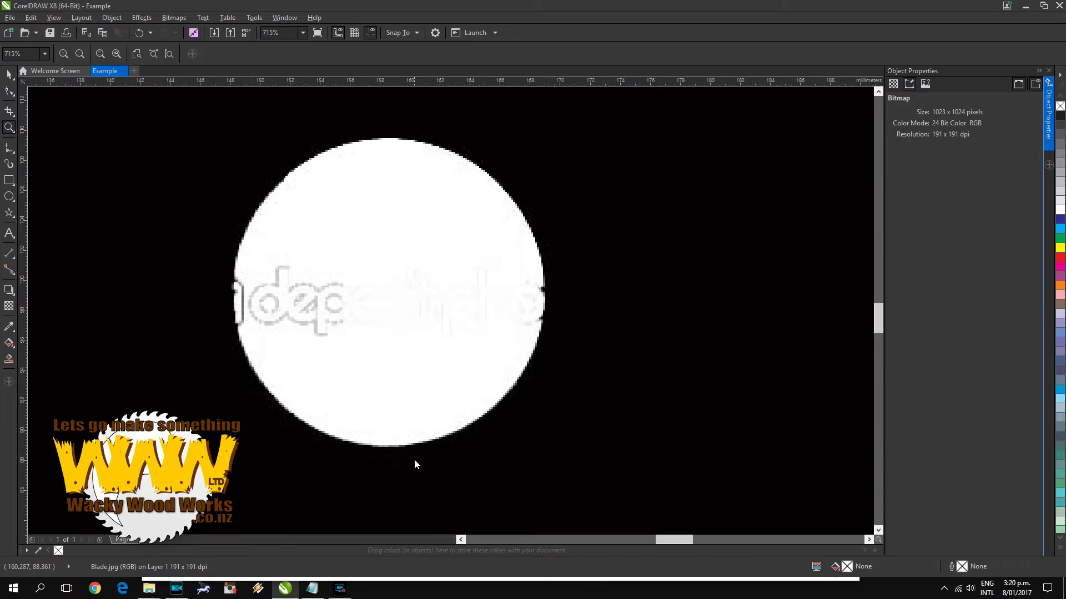
pyautogui.rightClick(183, 172)
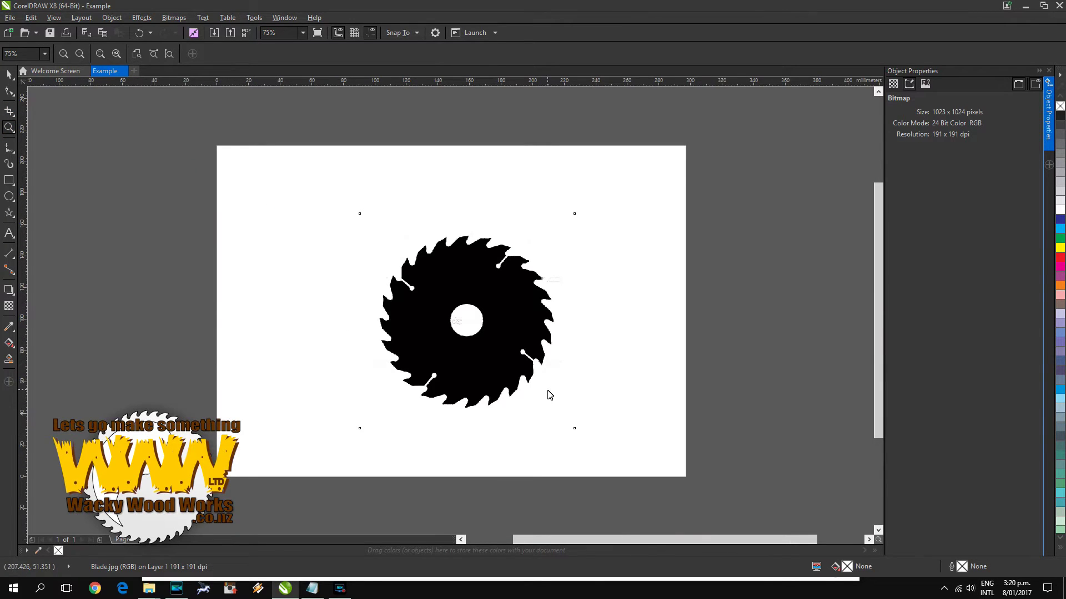
pyautogui.click(9, 74)
pyautogui.click(387, 286)
pyautogui.moveTo(414, 311); pyautogui.dragTo(385, 279)
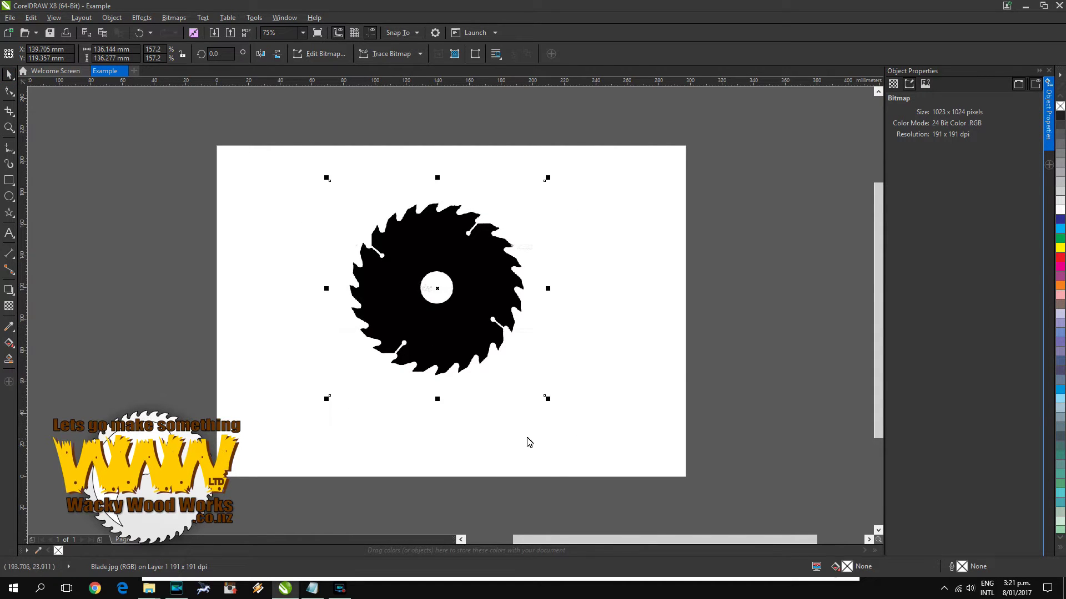
pyautogui.moveTo(549, 400); pyautogui.dragTo(591, 441)
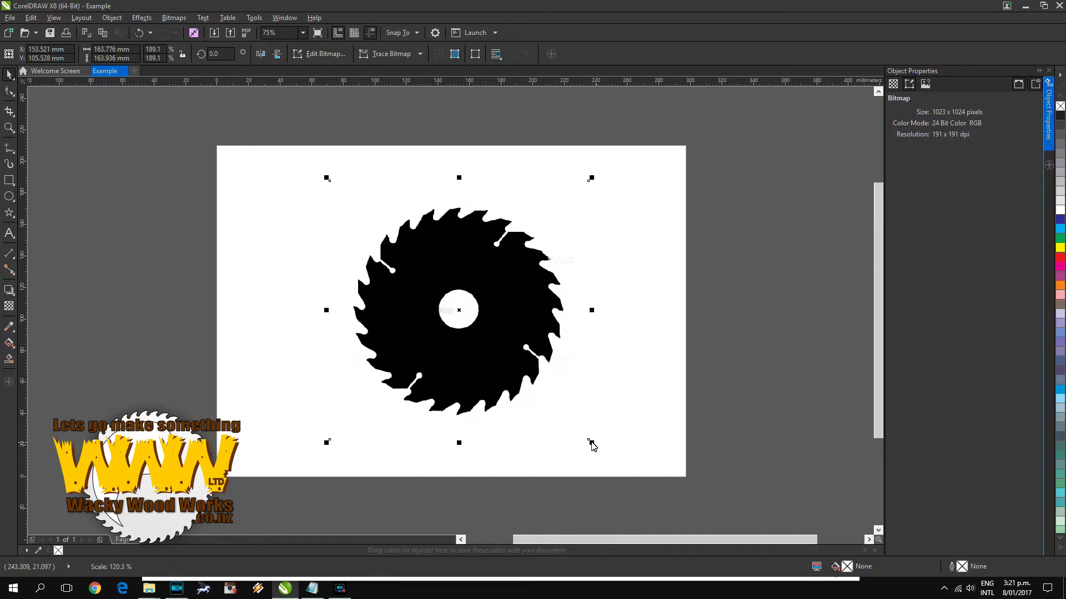
pyautogui.rightClick(475, 362)
# Step: Trace the blade bitmap with Outline Trace as Line Art, with background removal on
pyautogui.click(459, 360)
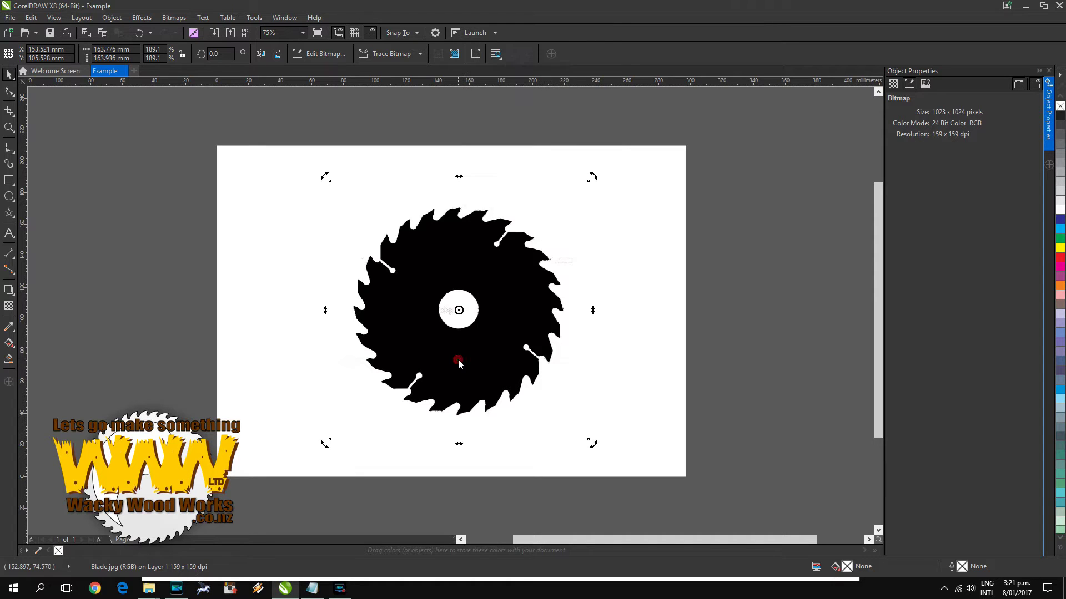
pyautogui.rightClick(458, 360)
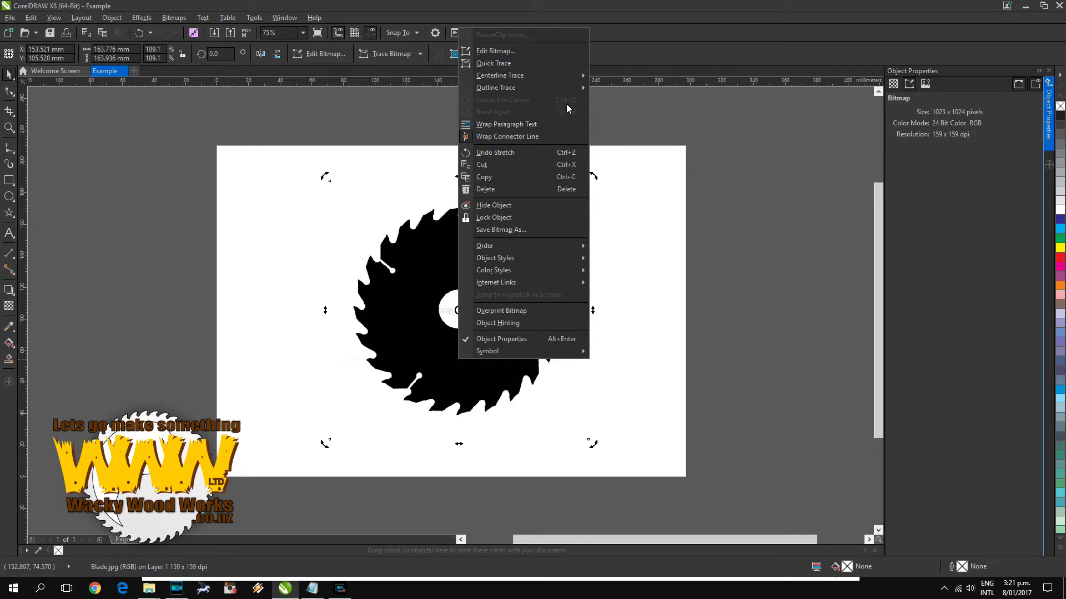
pyautogui.click(441, 381)
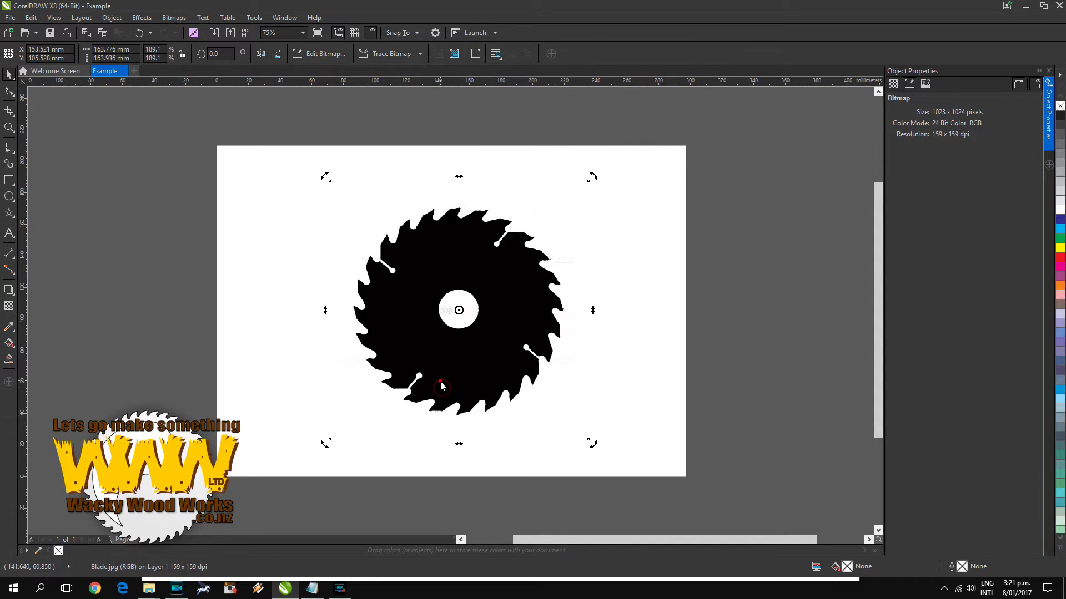
pyautogui.rightClick(440, 381)
pyautogui.moveTo(500, 109)
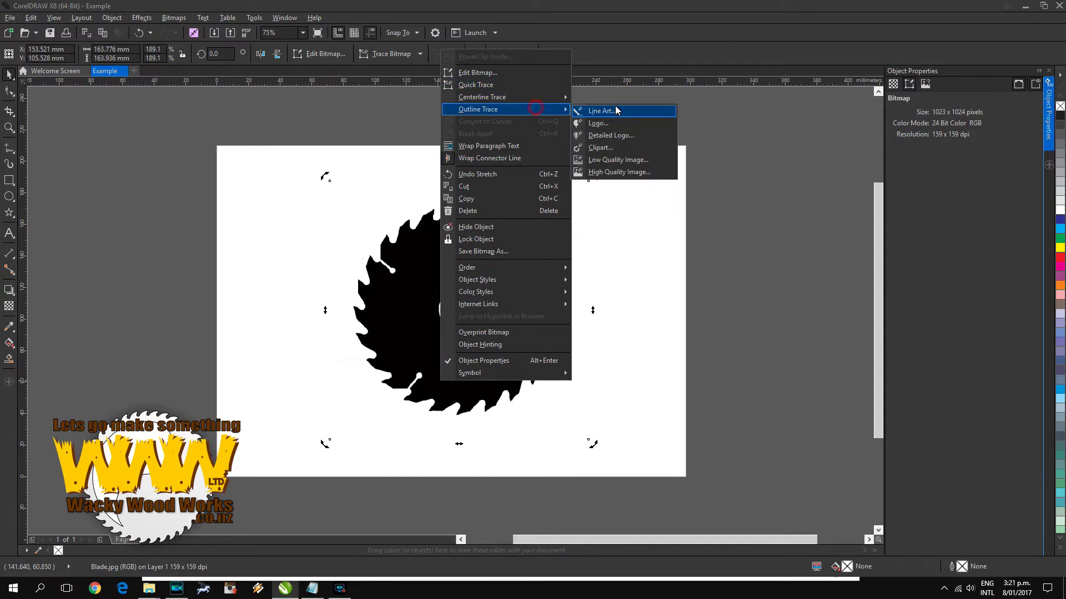
pyautogui.click(638, 125)
pyautogui.click(768, 178)
pyautogui.click(768, 189)
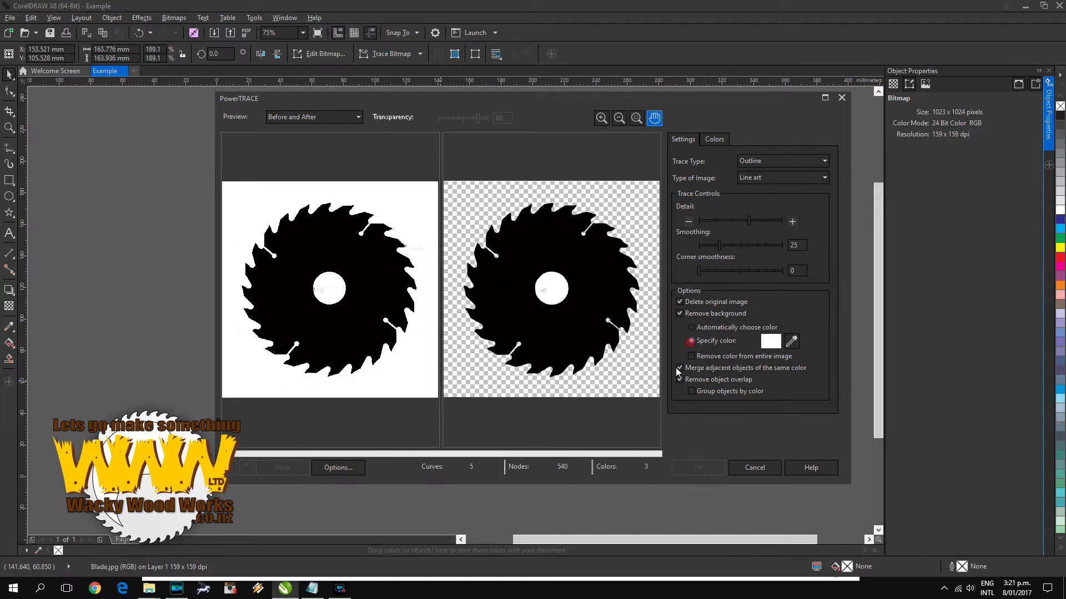
pyautogui.click(691, 341)
pyautogui.click(691, 328)
pyautogui.click(698, 467)
pyautogui.moveTo(389, 360)
pyautogui.mouseDown()
pyautogui.moveTo(299, 361)
pyautogui.moveTo(383, 350)
pyautogui.mouseUp()
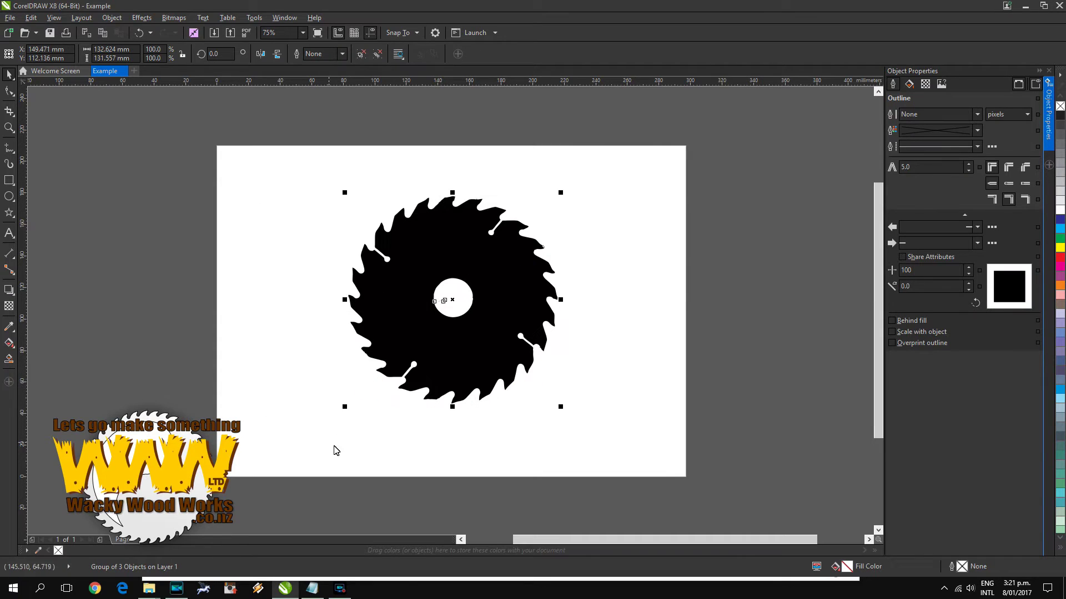
# Step: Zoom into the traced blade's centre hole and delete the stray grey shape inside it
pyautogui.click(9, 127)
pyautogui.moveTo(413, 268); pyautogui.dragTo(493, 336)
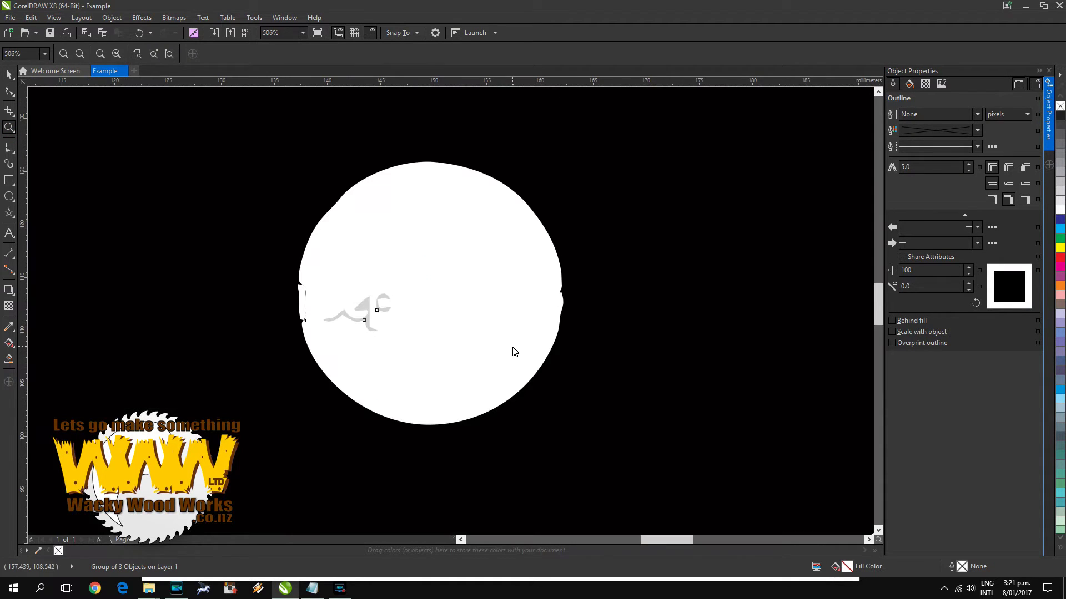
pyautogui.rightClick(419, 360)
pyautogui.click(10, 74)
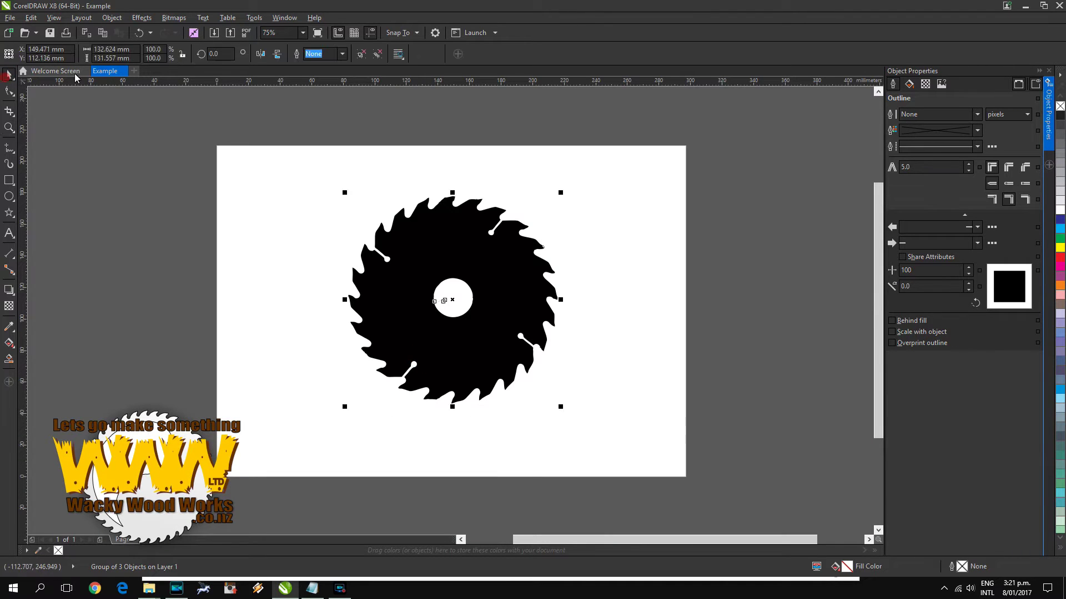
pyautogui.click(112, 17)
pyautogui.click(249, 339)
pyautogui.press('F10')
pyautogui.press('F2')
pyautogui.moveTo(400, 257); pyautogui.dragTo(435, 326)
pyautogui.press('Delete')
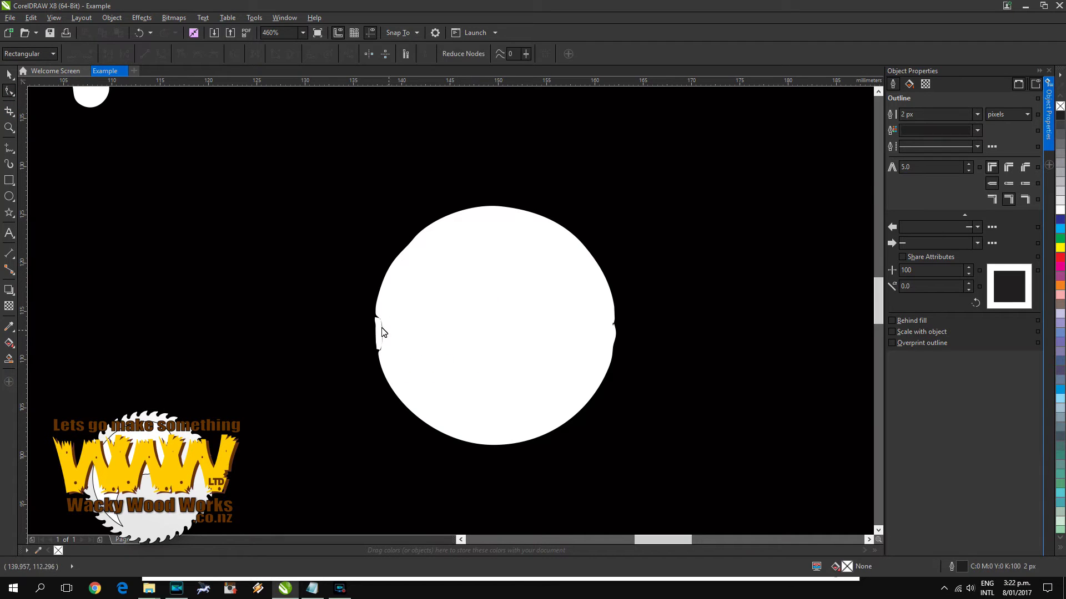
# Step: Delete the notch nodes on the hole's left and right edges, then deselect the blade
pyautogui.moveTo(340, 310); pyautogui.dragTo(416, 351)
pyautogui.press('Delete')
pyautogui.moveTo(638, 341); pyautogui.dragTo(626, 380)
pyautogui.press('Delete')
pyautogui.press('Delete')
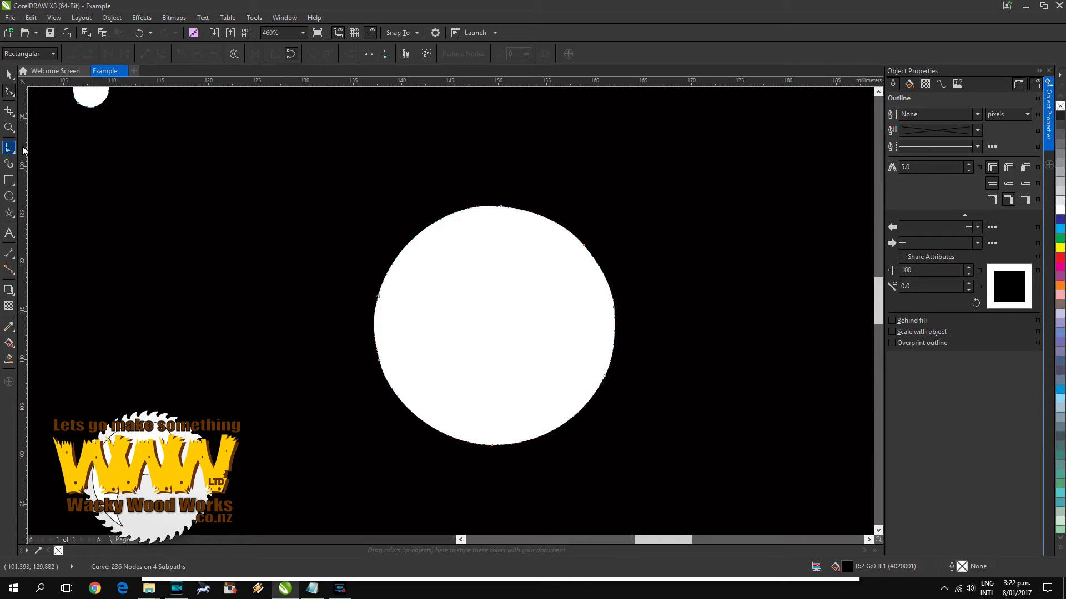
pyautogui.click(9, 128)
pyautogui.rightClick(209, 172)
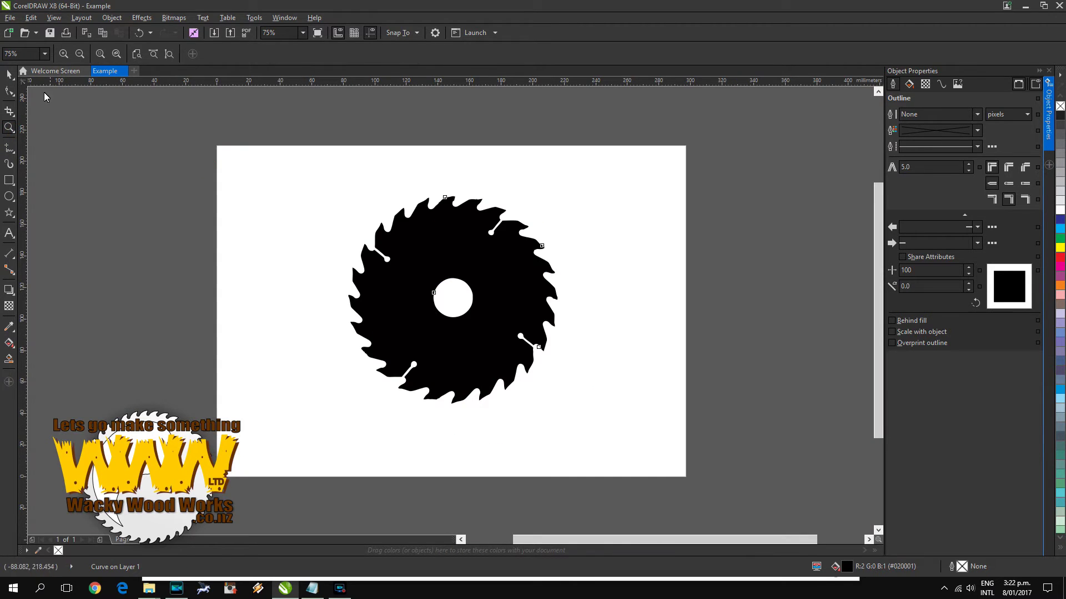
pyautogui.click(9, 74)
pyautogui.click(174, 175)
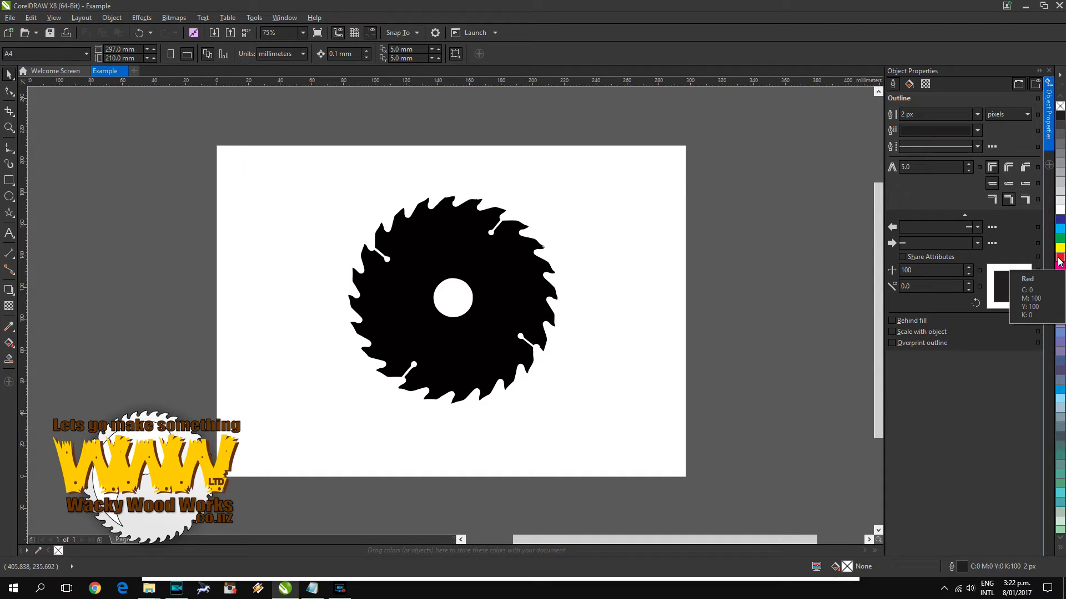
# Step: Give the saw blade a red outline and no fill, and move it up-left
pyautogui.click(500, 285)
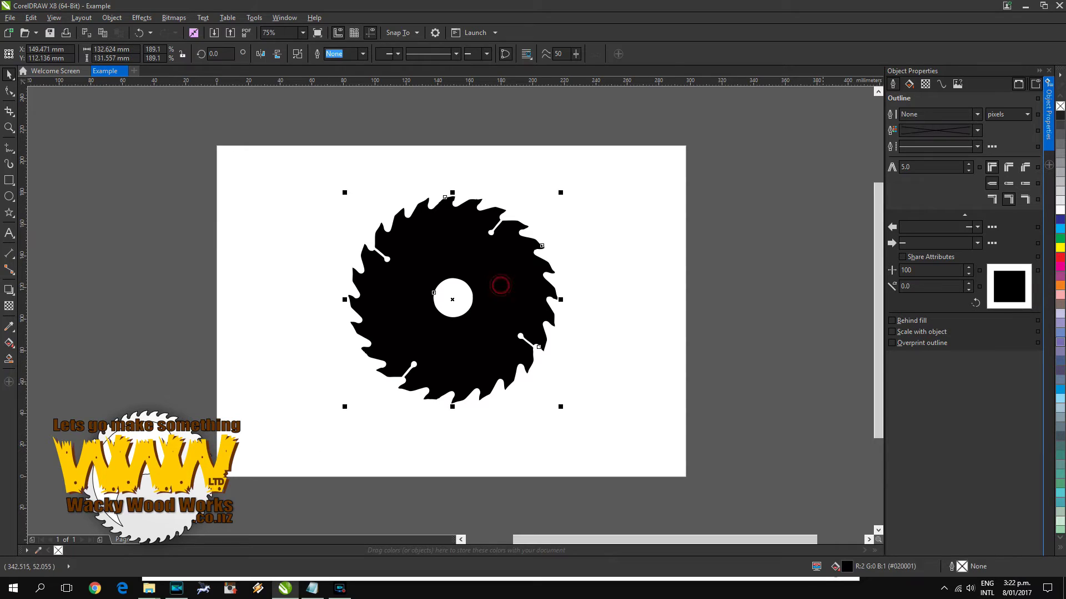
pyautogui.rightClick(1060, 260)
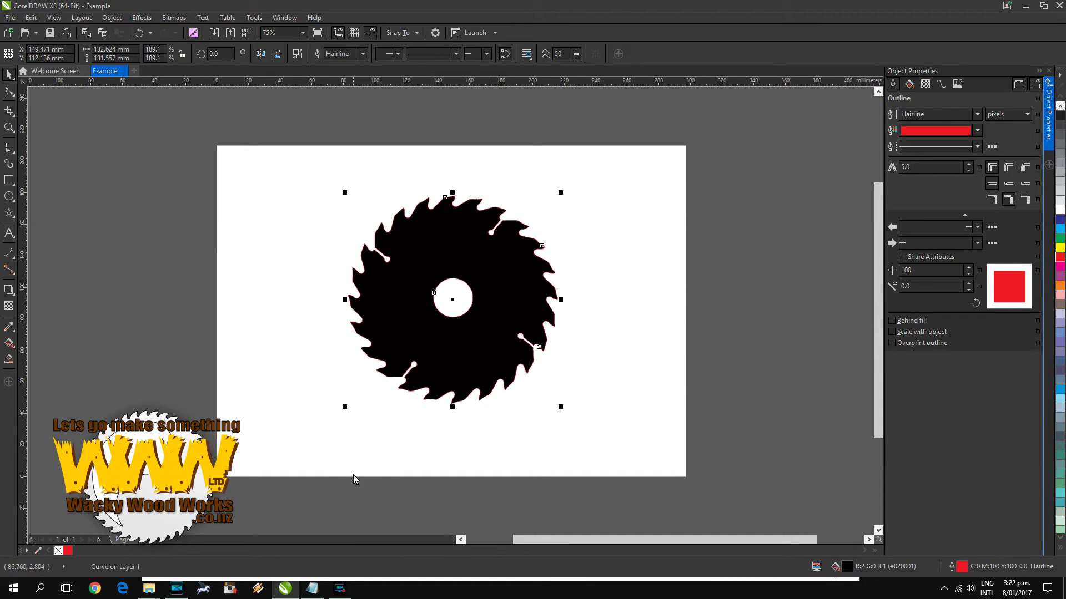
pyautogui.click(1060, 106)
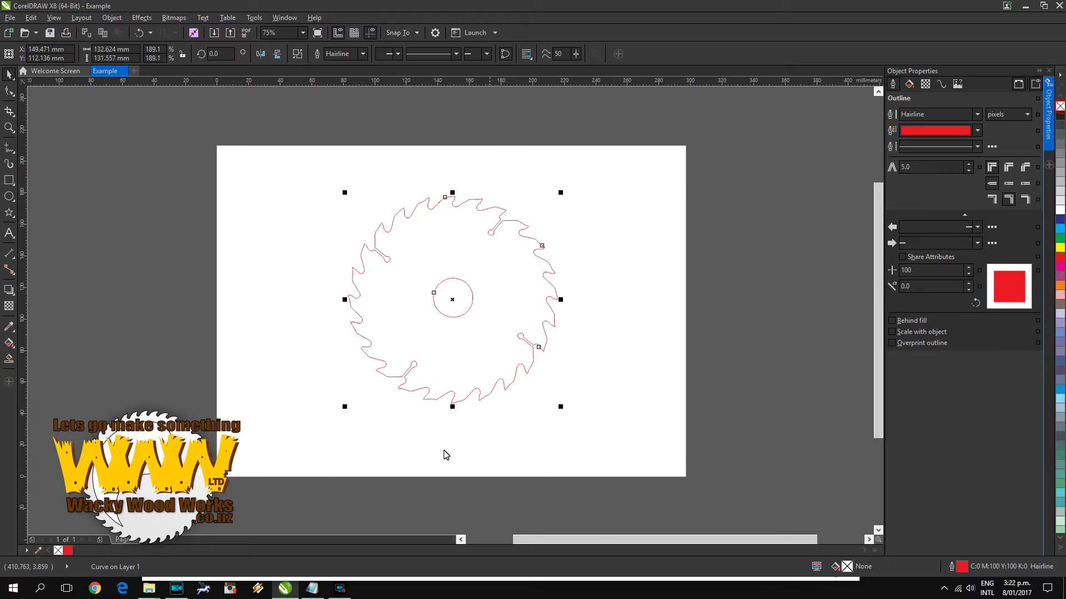
pyautogui.moveTo(463, 353)
pyautogui.mouseDown()
pyautogui.moveTo(433, 364)
pyautogui.moveTo(431, 351)
pyautogui.moveTo(475, 363)
pyautogui.mouseUp()
pyautogui.moveTo(525, 416); pyautogui.dragTo(443, 397)
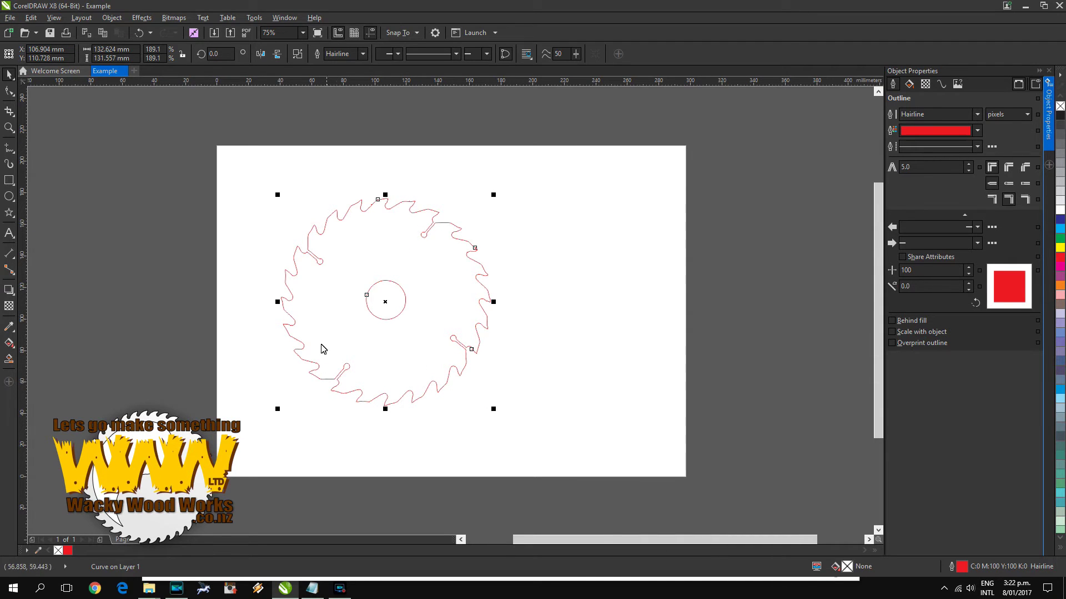
pyautogui.click(8, 17)
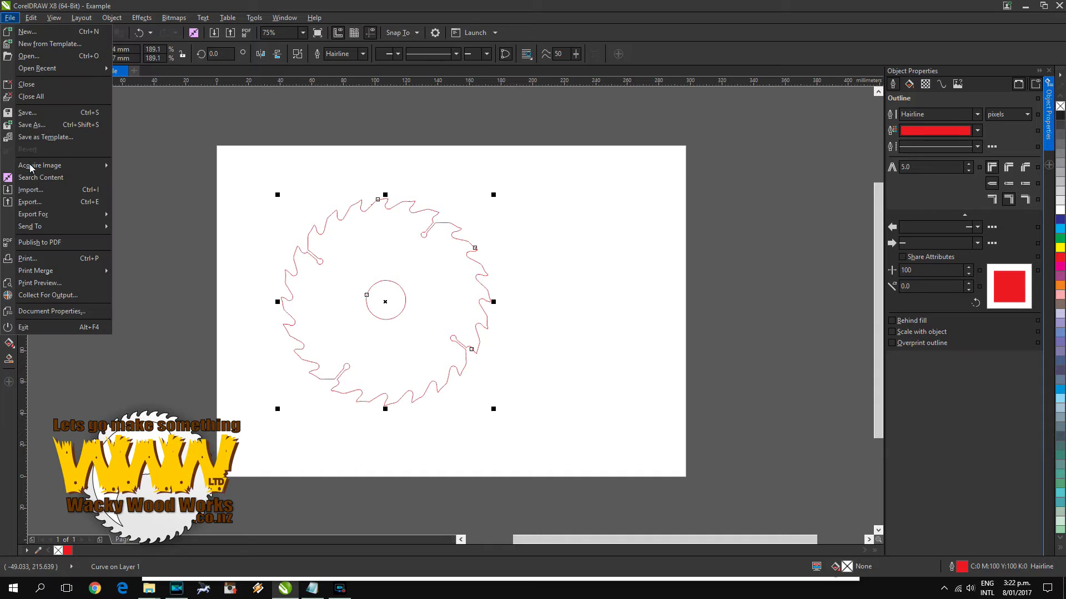
# Step: Import nz-flag2-flagz-co-nz.jpg and place it beside the saw blade
pyautogui.click(31, 189)
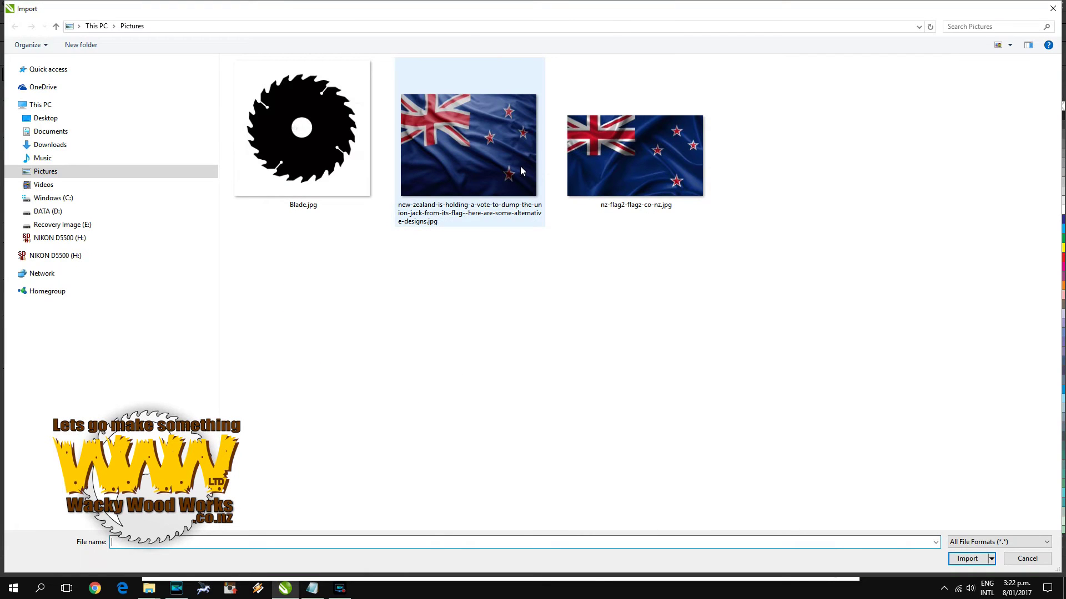
pyautogui.doubleClick(635, 156)
pyautogui.click(592, 158)
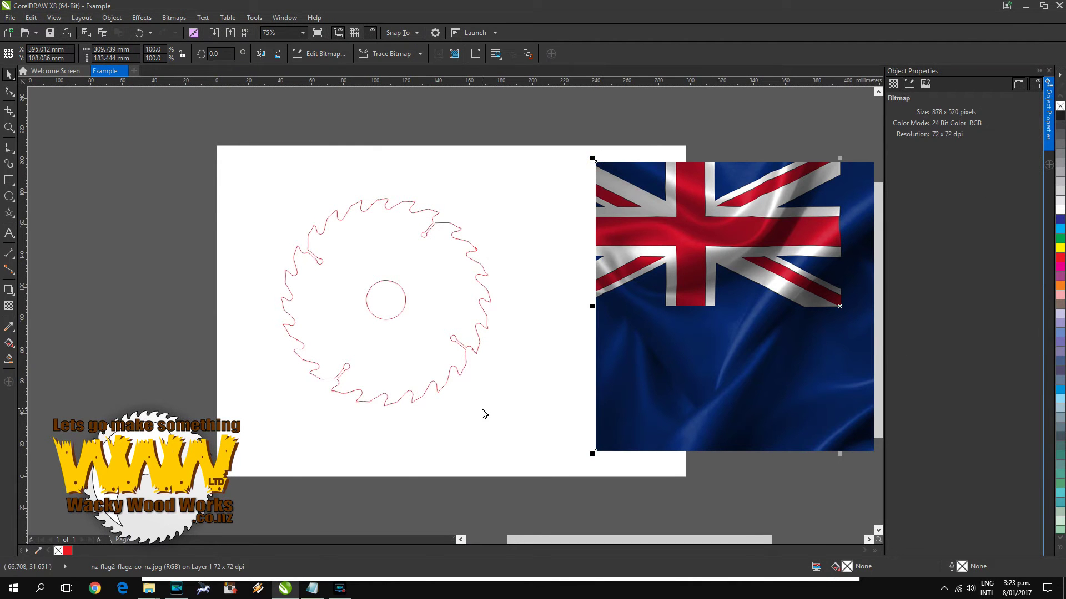
pyautogui.moveTo(700, 255); pyautogui.dragTo(629, 256)
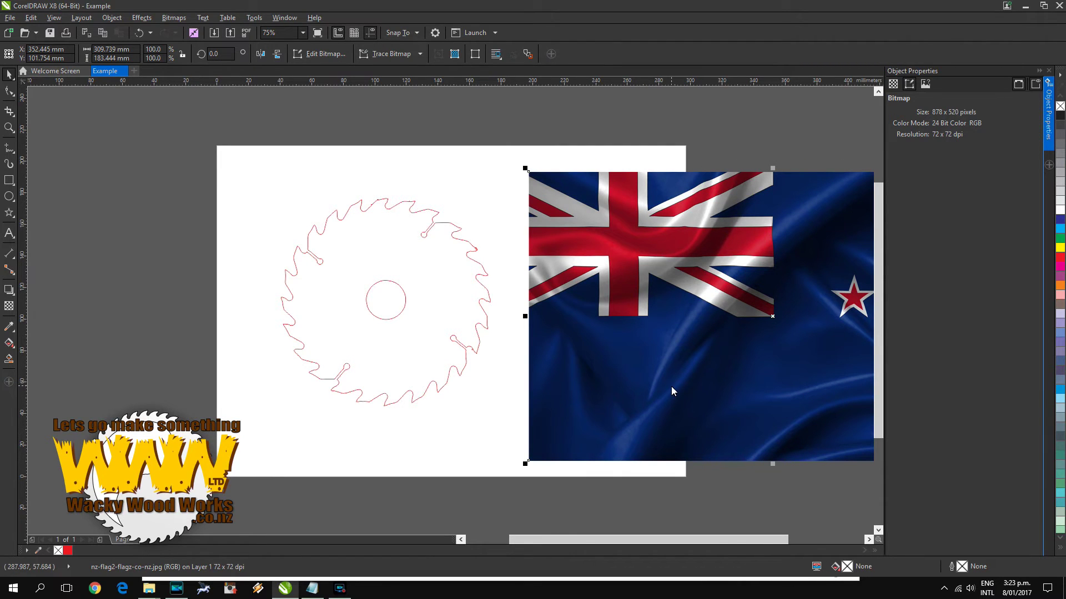
pyautogui.click(654, 376)
pyautogui.click(653, 378)
# Step: Put the flag inside the saw outline using Object > PowerClip > Place Inside Frame
pyautogui.click(118, 21)
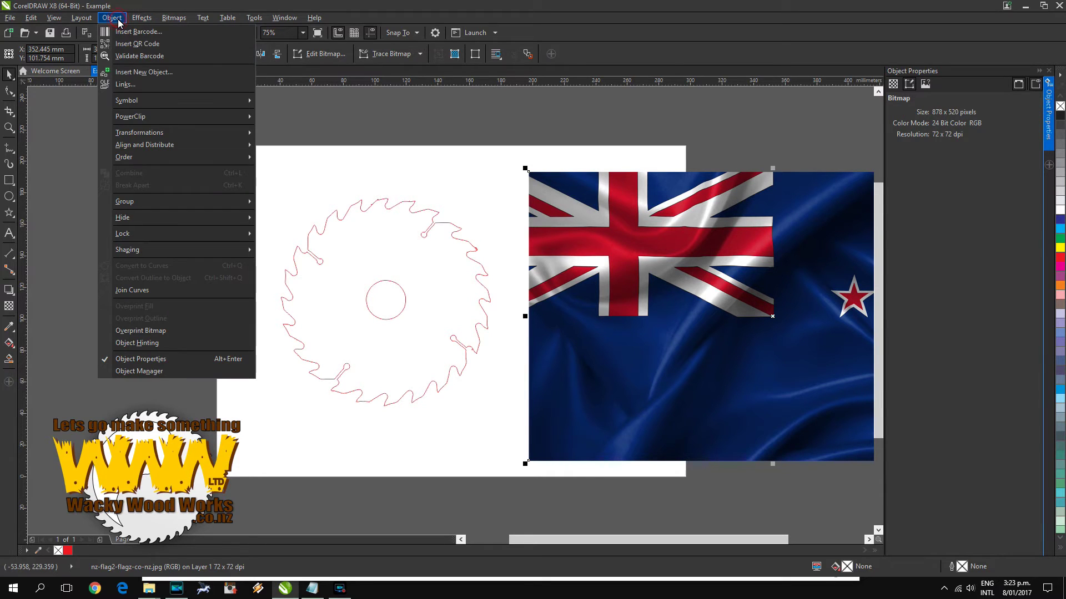
pyautogui.moveTo(157, 119)
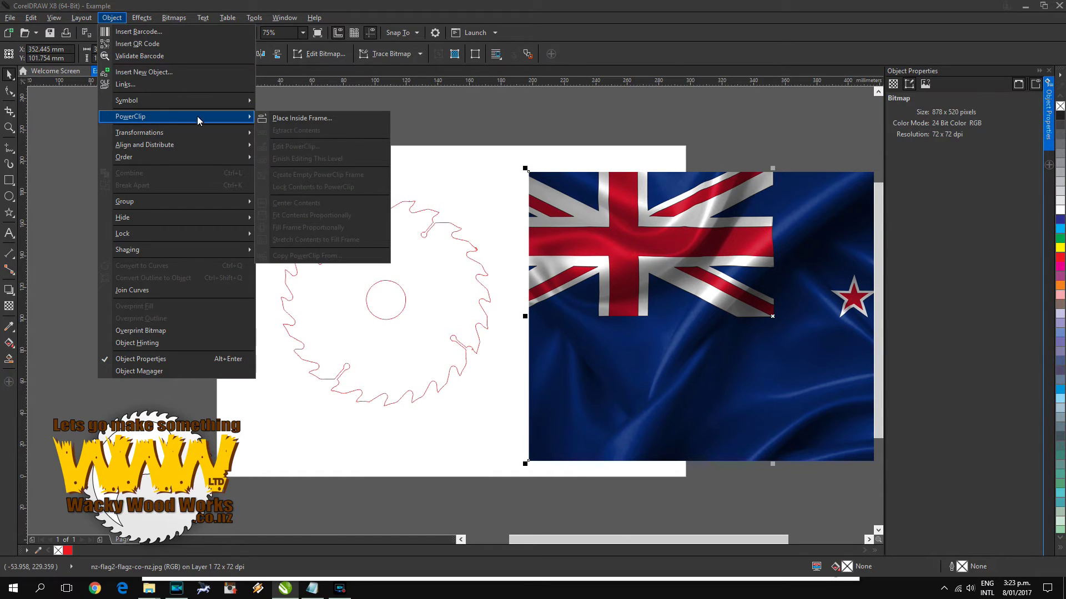
pyautogui.click(333, 120)
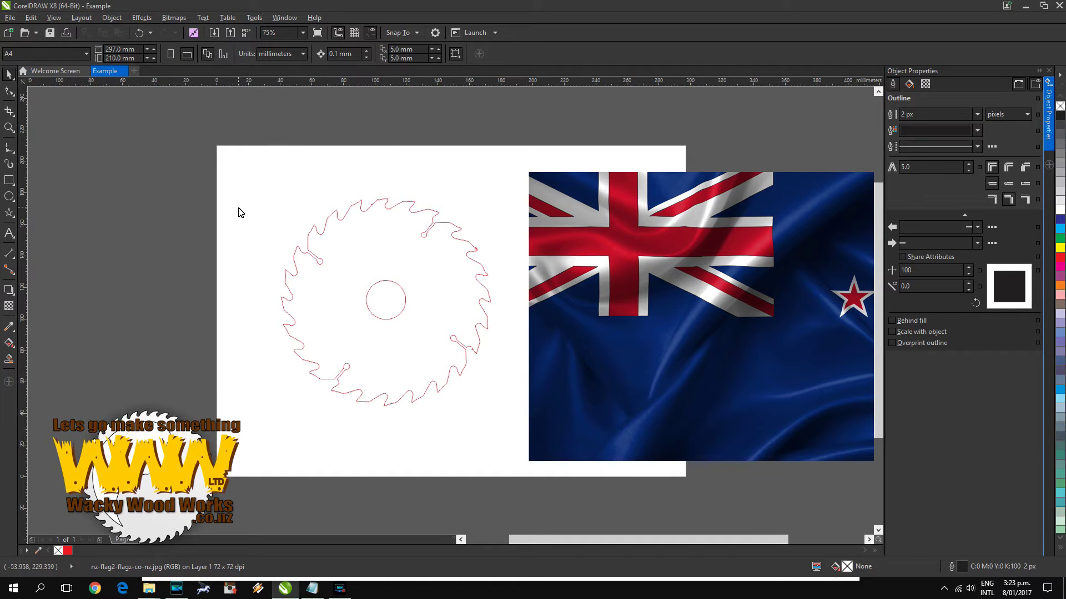
pyautogui.click(329, 321)
# Step: Edit the PowerClip to scale the flag to about 72.6% and reposition it so its stars show
pyautogui.moveTo(402, 361); pyautogui.dragTo(457, 363)
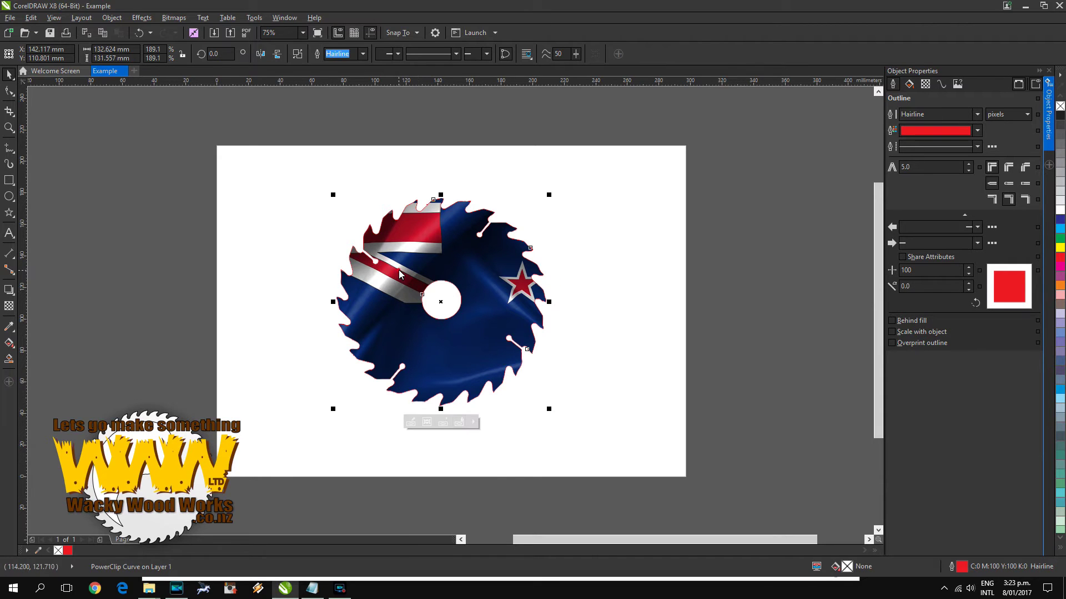
pyautogui.rightClick(399, 274)
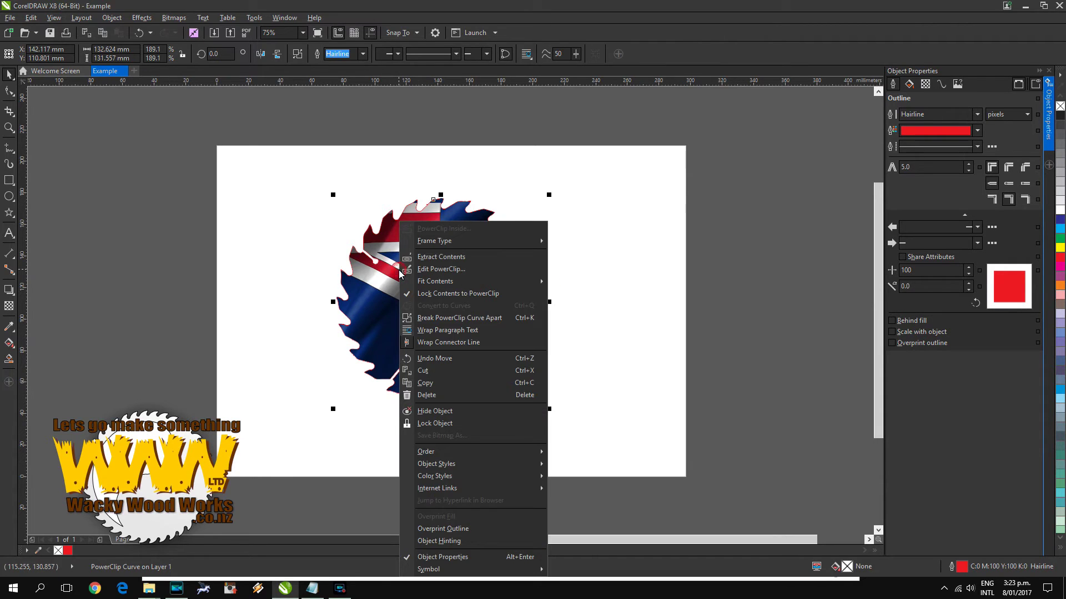
pyautogui.click(471, 268)
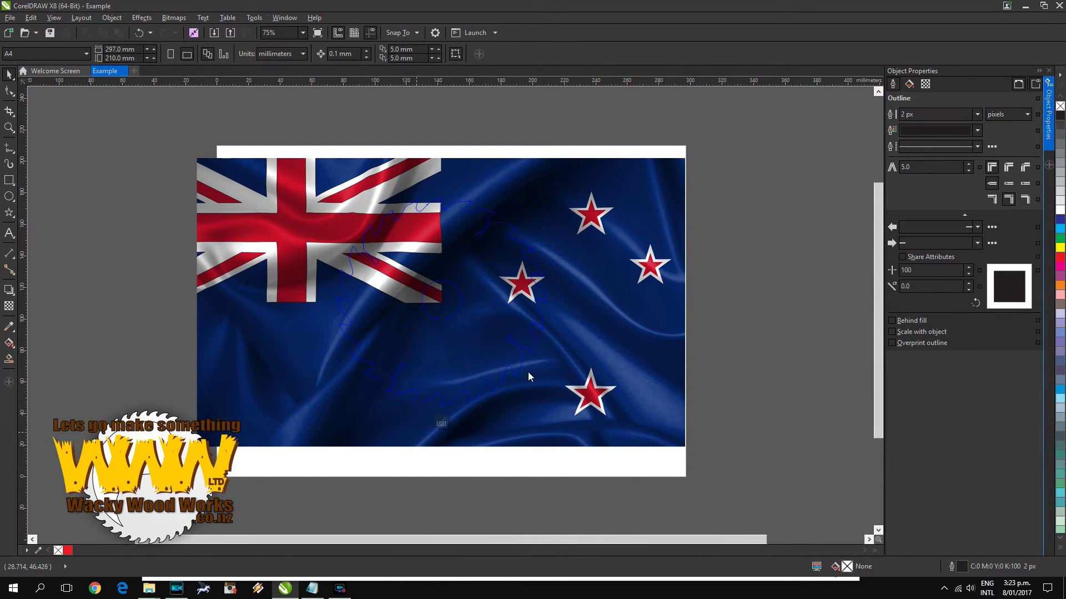
pyautogui.click(359, 464)
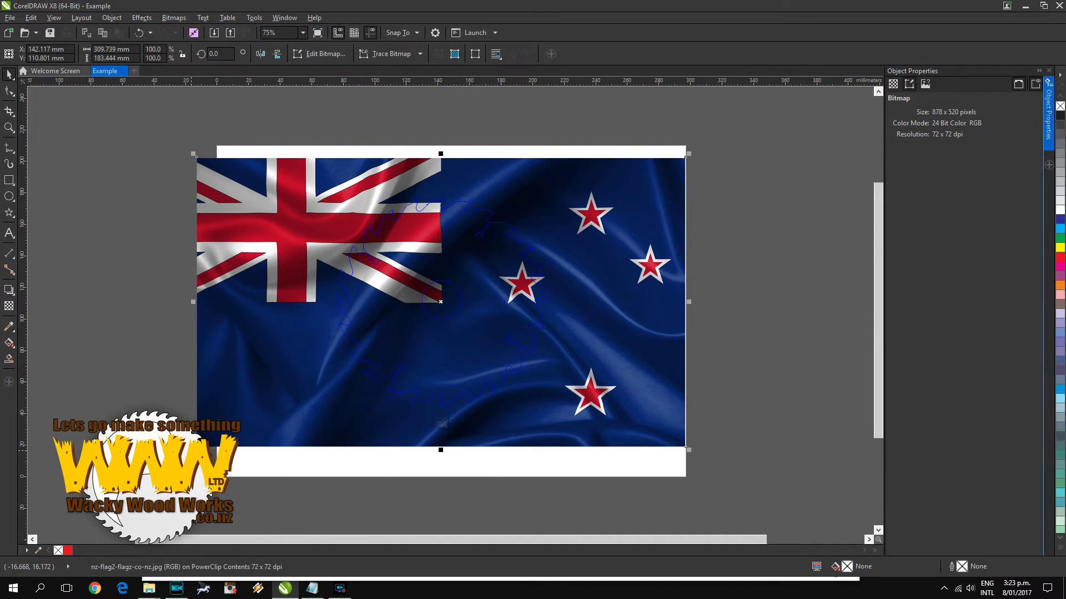
pyautogui.moveTo(597, 292); pyautogui.dragTo(510, 330)
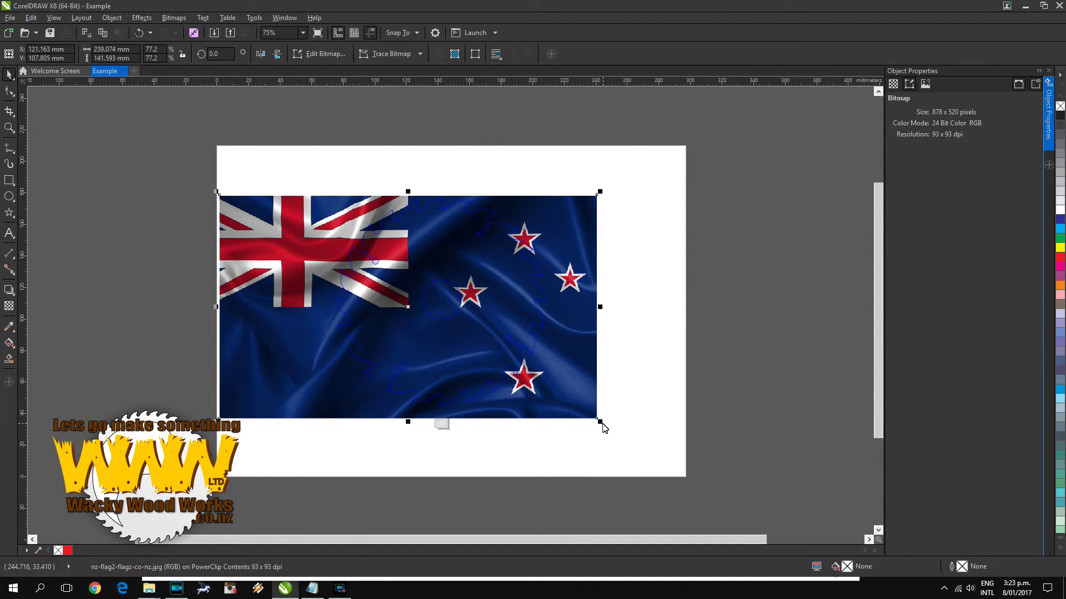
pyautogui.moveTo(601, 423); pyautogui.dragTo(537, 381)
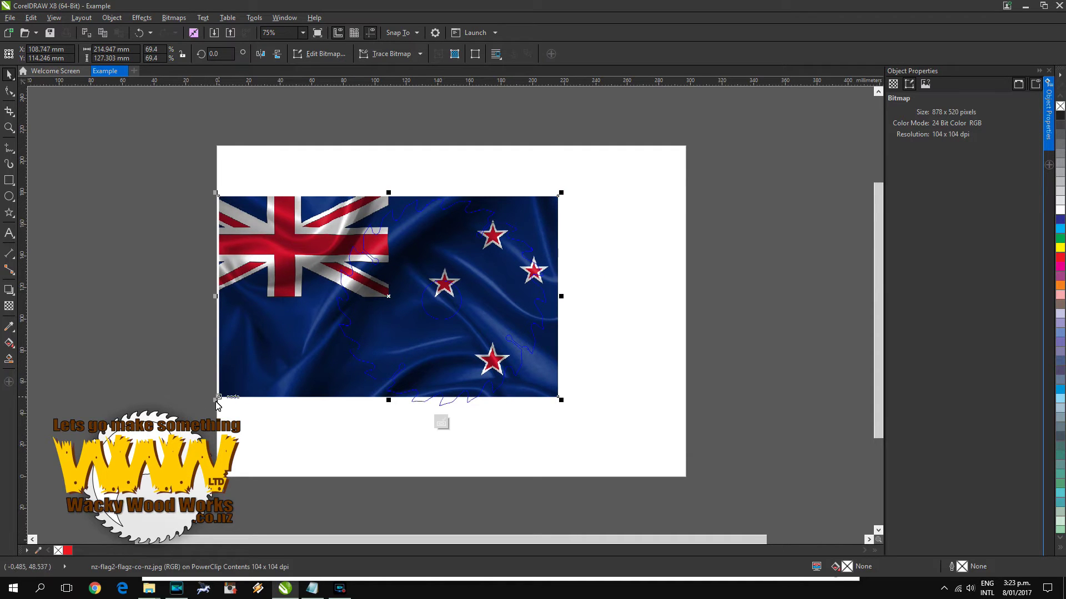
pyautogui.moveTo(217, 402); pyautogui.dragTo(236, 393)
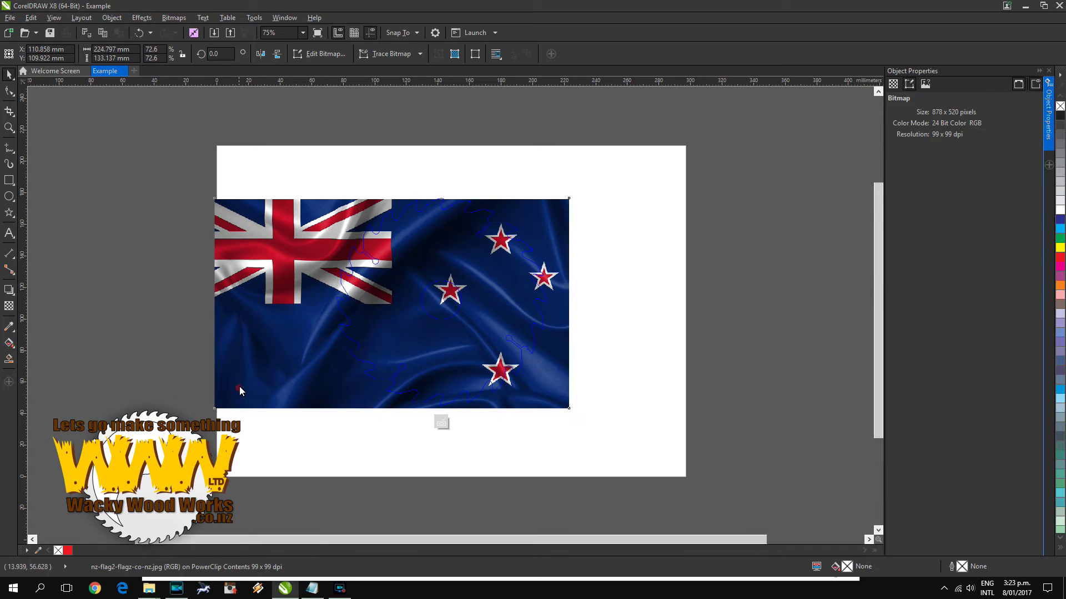
pyautogui.moveTo(239, 391); pyautogui.dragTo(240, 390)
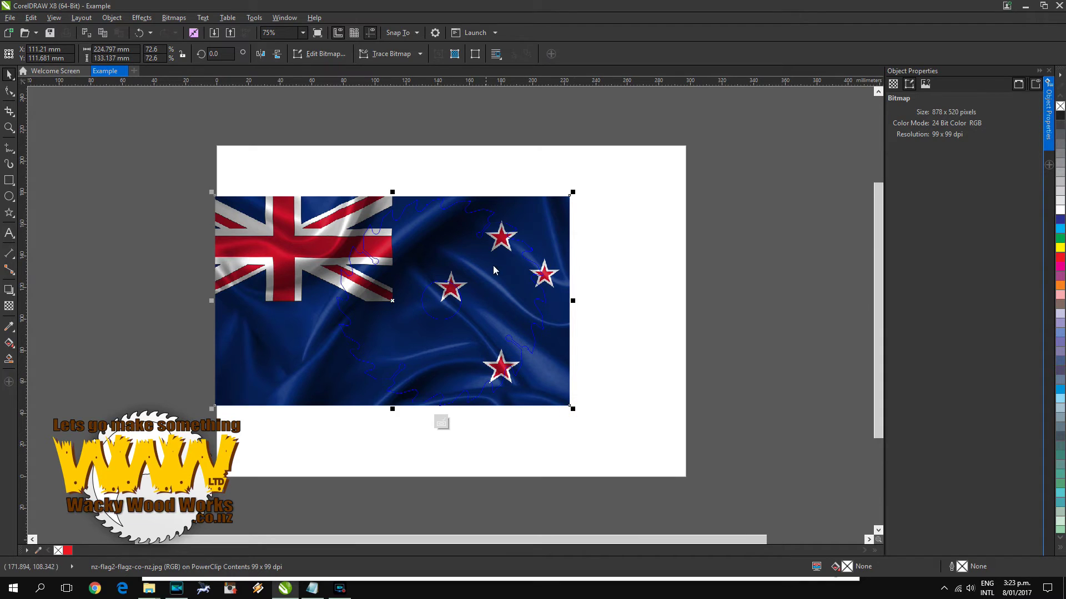
pyautogui.rightClick(421, 317)
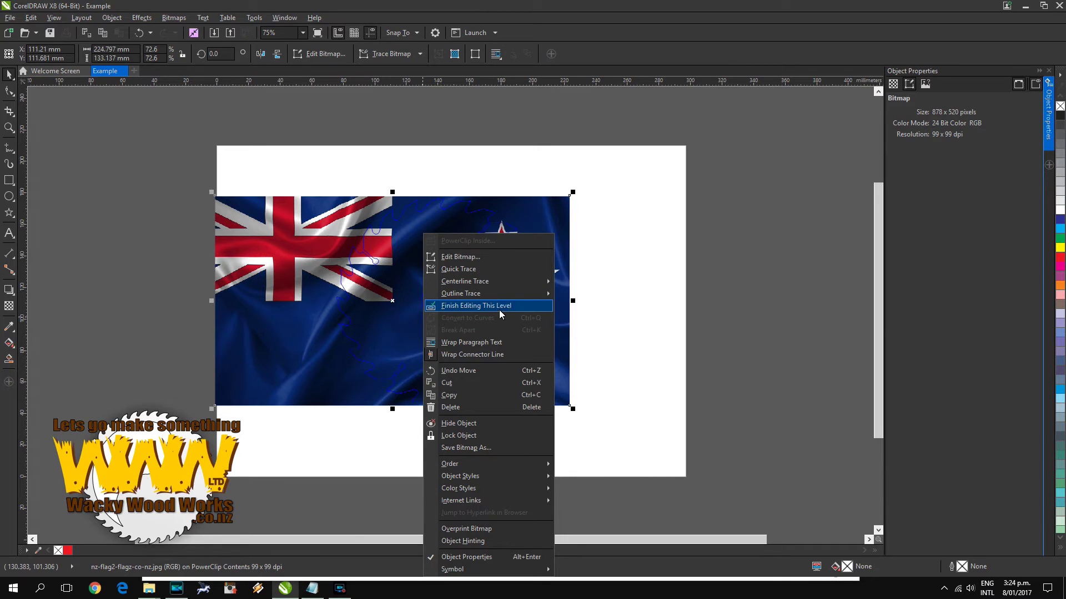
pyautogui.click(524, 309)
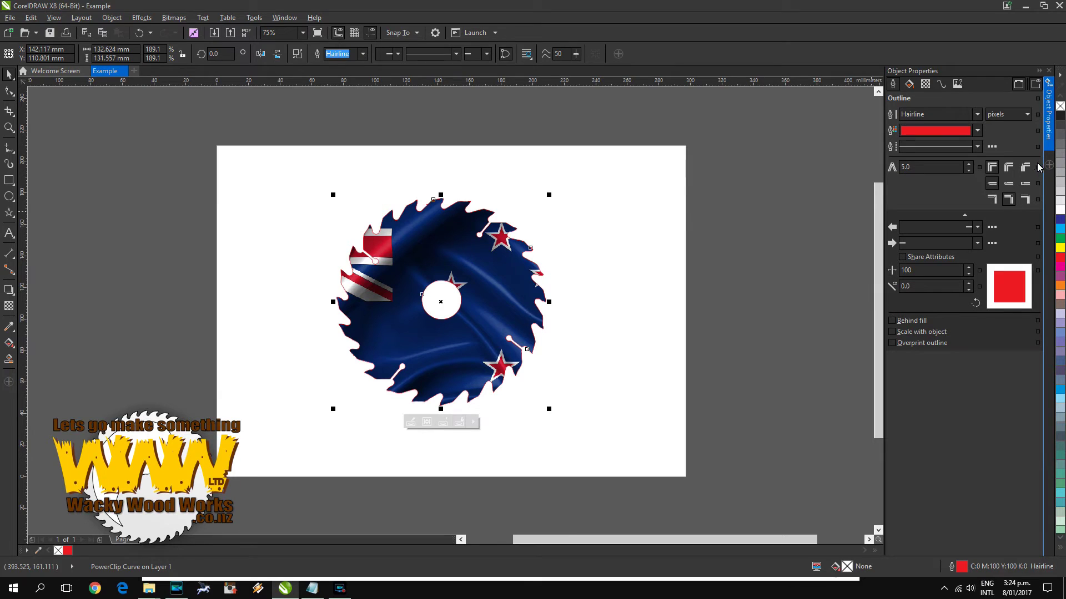
# Step: Move the saw up-left and add a centred drop shadow with opacity 84
pyautogui.moveTo(477, 330); pyautogui.dragTo(423, 297)
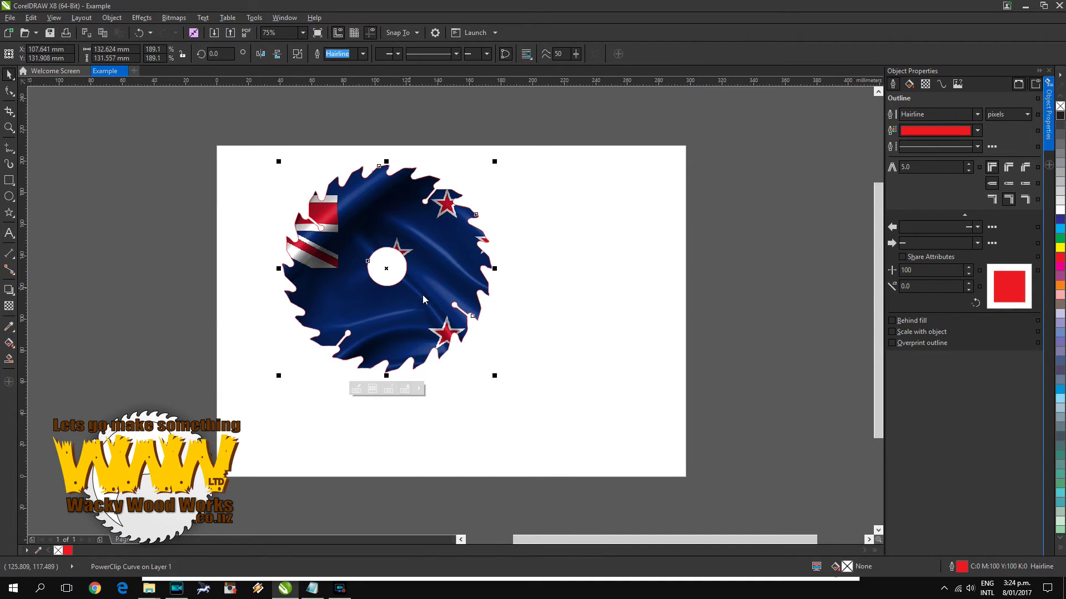
pyautogui.click(11, 292)
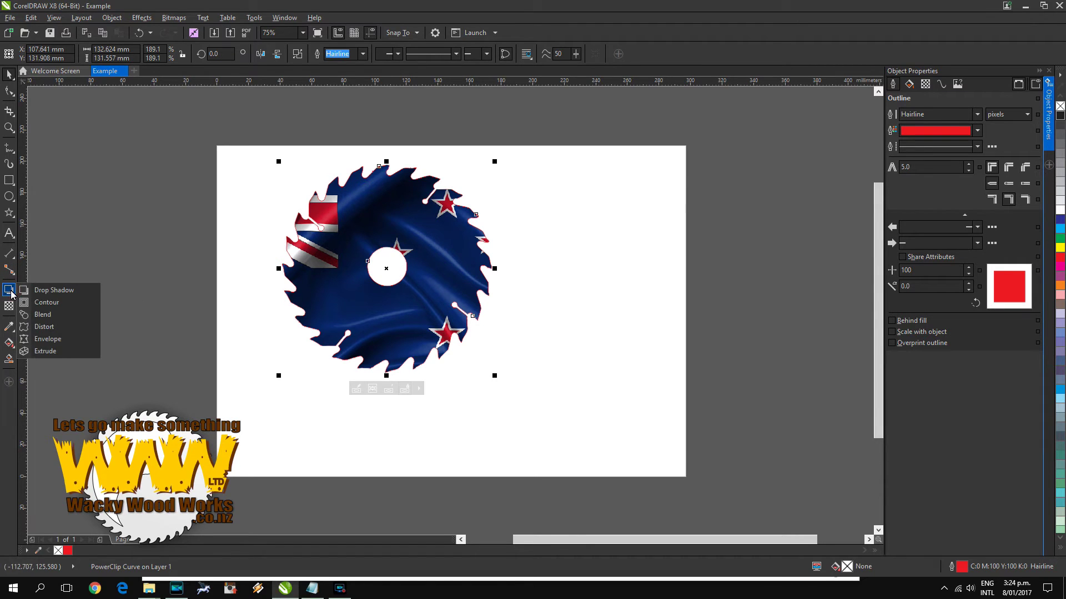
pyautogui.click(53, 290)
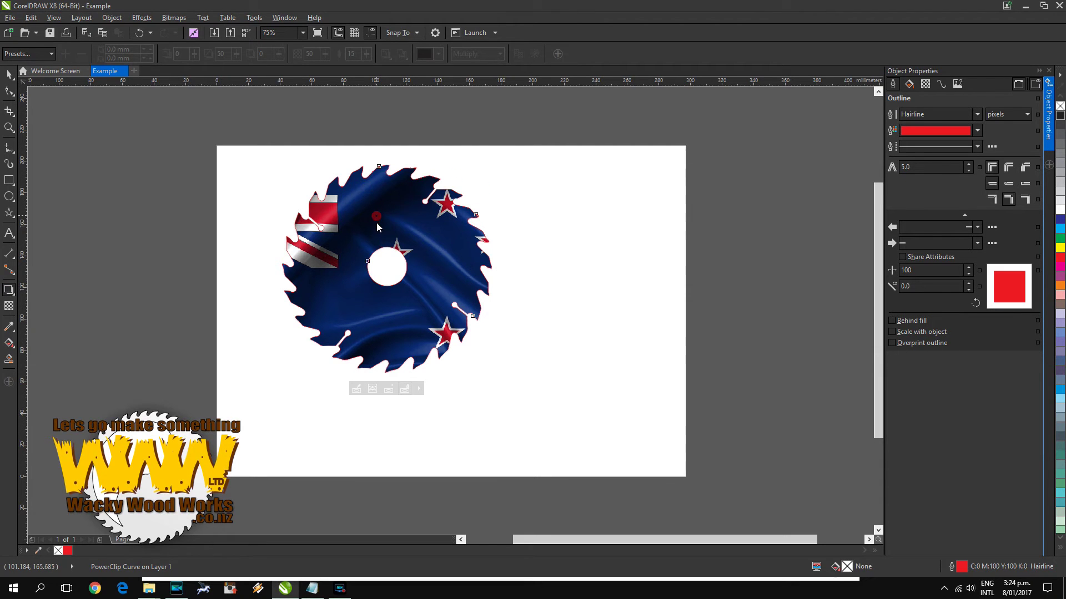
pyautogui.moveTo(376, 222); pyautogui.dragTo(401, 381)
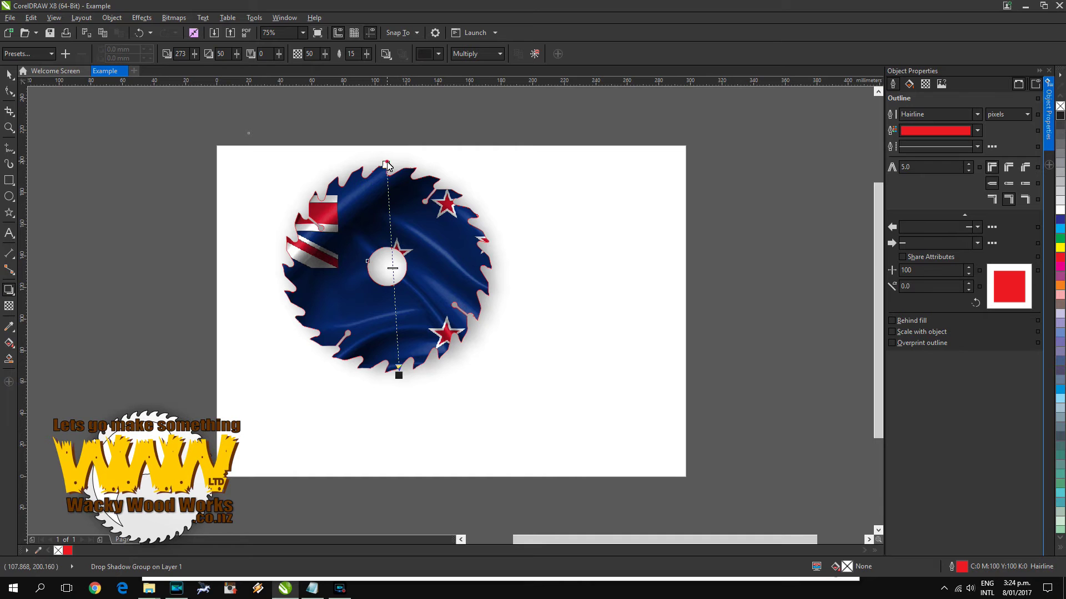
pyautogui.moveTo(386, 165); pyautogui.dragTo(388, 275)
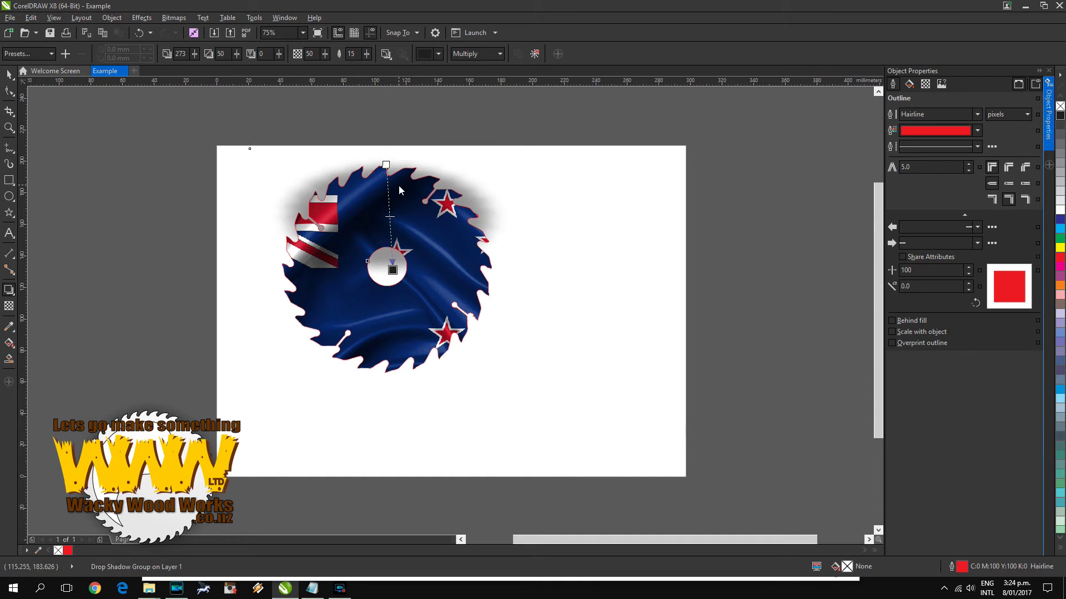
pyautogui.moveTo(387, 165); pyautogui.dragTo(411, 379)
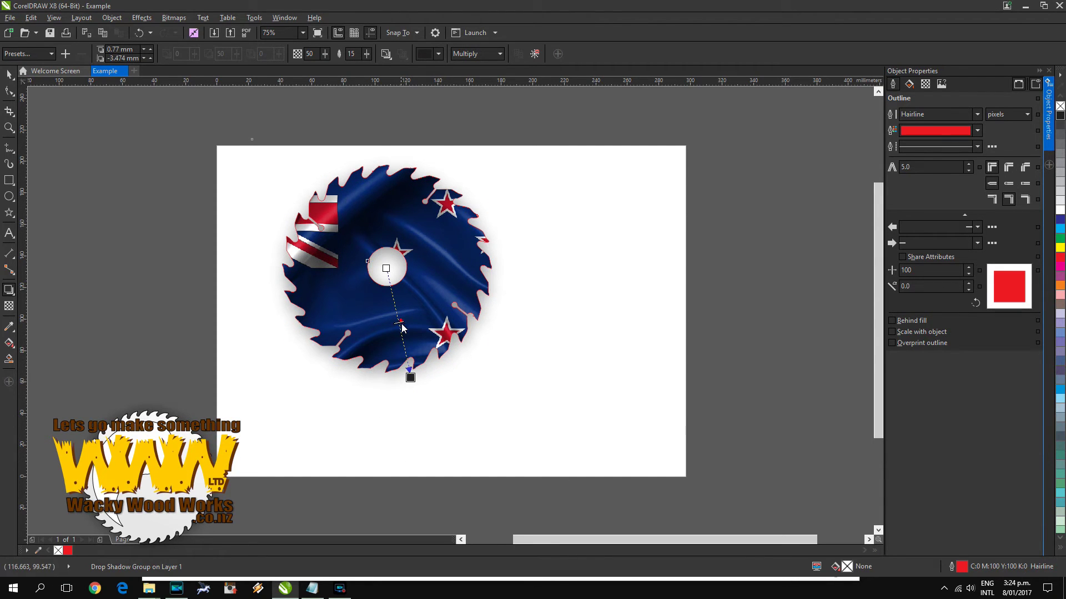
pyautogui.moveTo(400, 327); pyautogui.dragTo(409, 359)
pyautogui.click(532, 412)
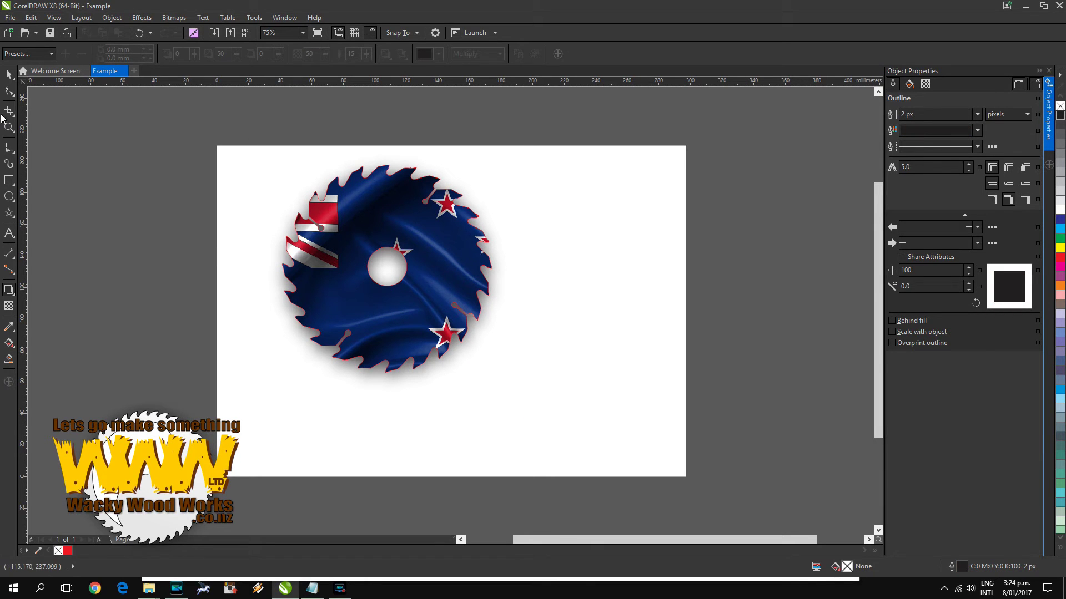
# Step: Type 'Welcome' below the saw and set it in the Impact font
pyautogui.click(7, 235)
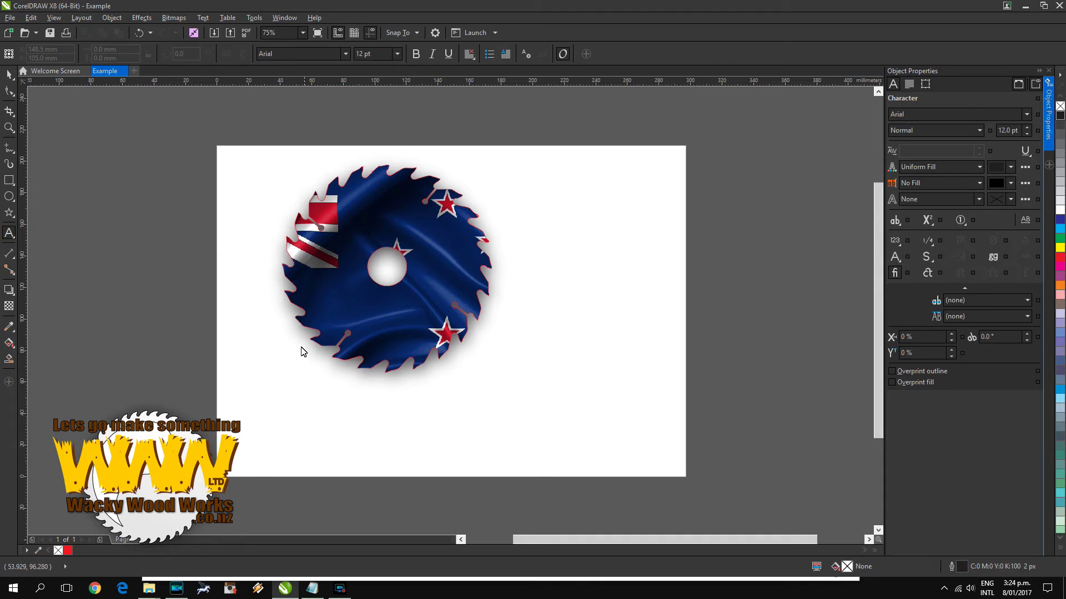
pyautogui.click(294, 442)
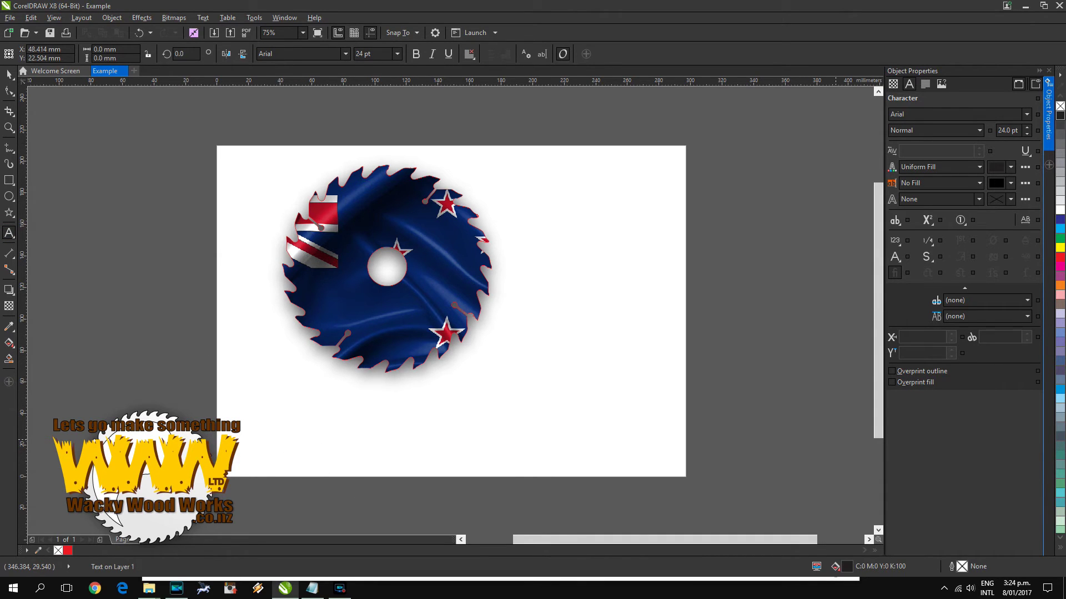
pyautogui.write('Welcome')
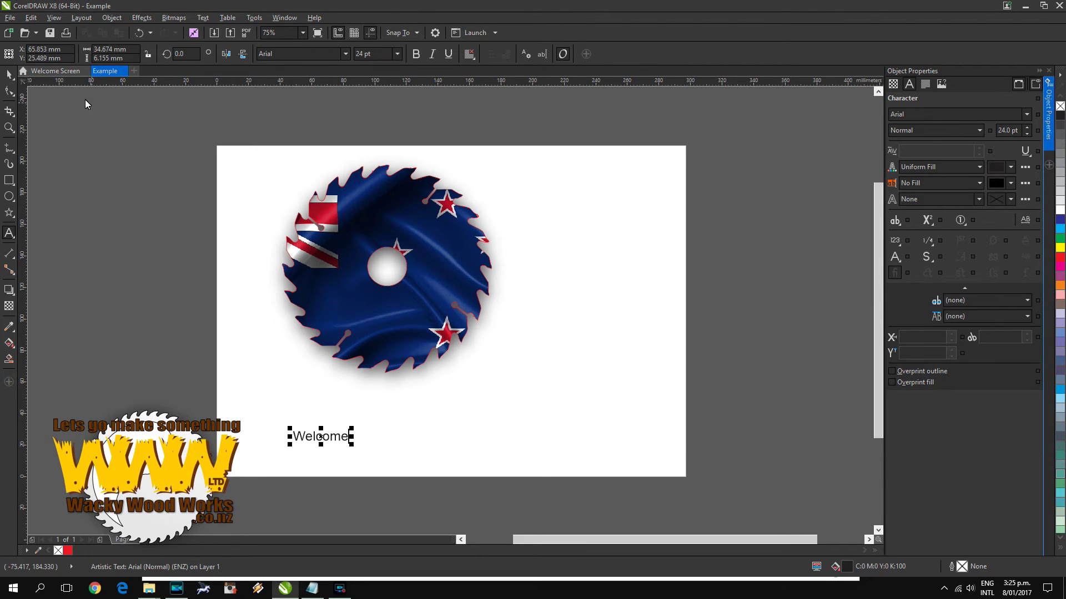
pyautogui.click(9, 74)
pyautogui.click(345, 54)
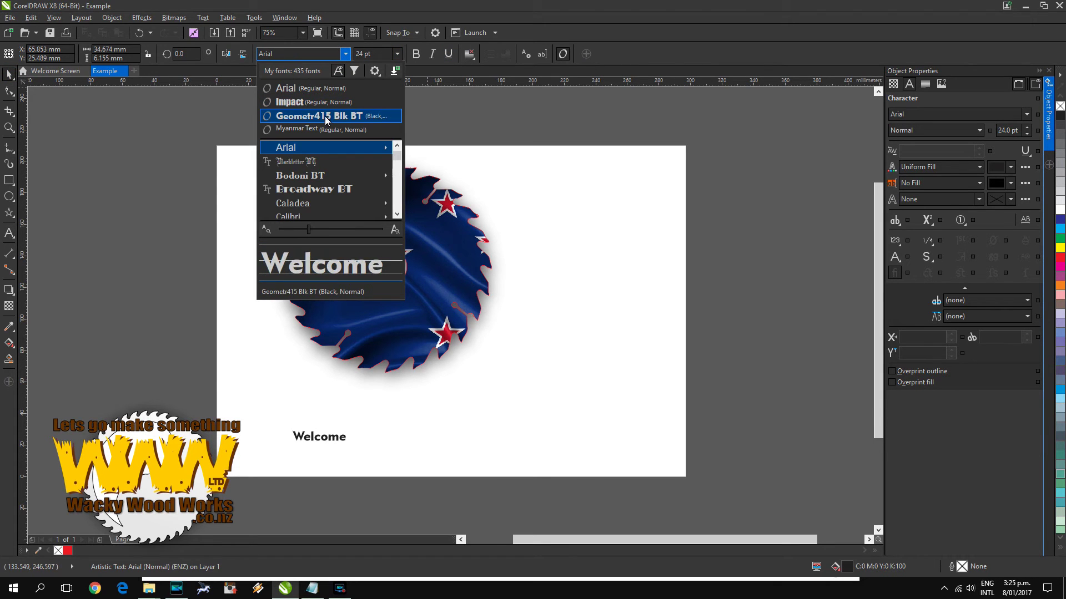
pyautogui.click(205, 158)
pyautogui.write('Impact')
pyautogui.press('Return')
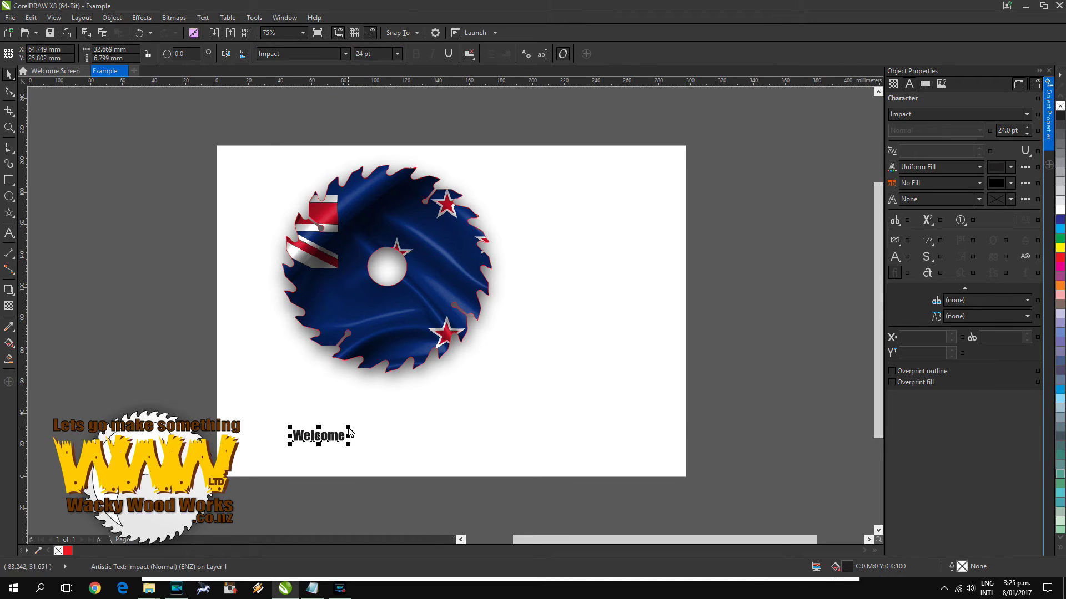
# Step: Enlarge Welcome to span most of the page width along the bottom
pyautogui.moveTo(349, 431); pyautogui.dragTo(664, 336)
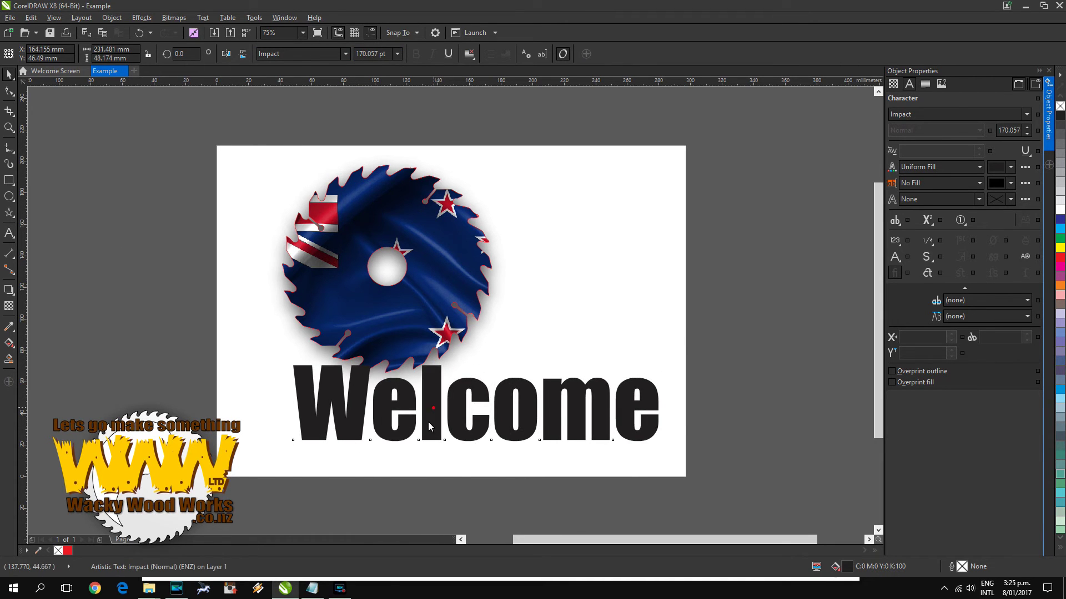
pyautogui.moveTo(428, 425); pyautogui.dragTo(404, 431)
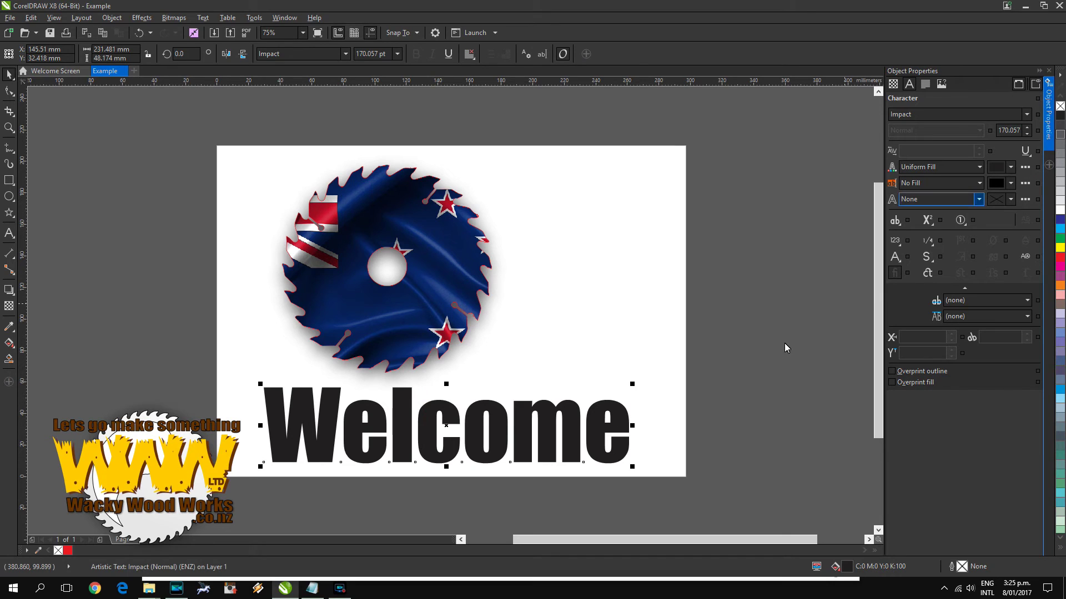
pyautogui.moveTo(573, 454); pyautogui.dragTo(547, 455)
pyautogui.moveTo(606, 385); pyautogui.dragTo(684, 374)
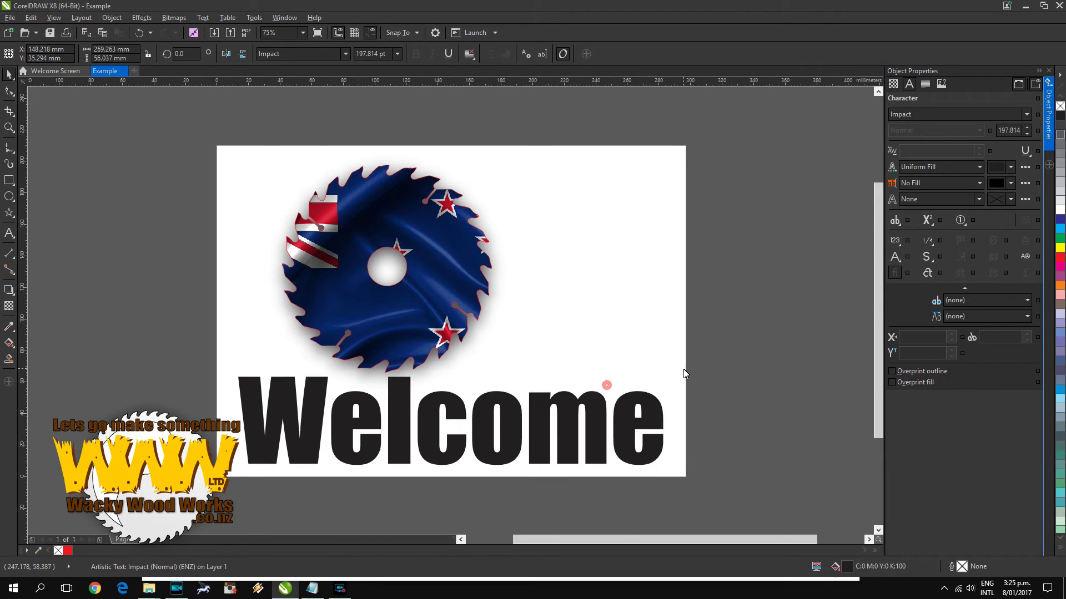
pyautogui.hotkey('ctrl', 'z')
# Step: Centre the saw above Welcome and import nz-flag2-flagz-co-nz.jpg beside the page
pyautogui.click(438, 285)
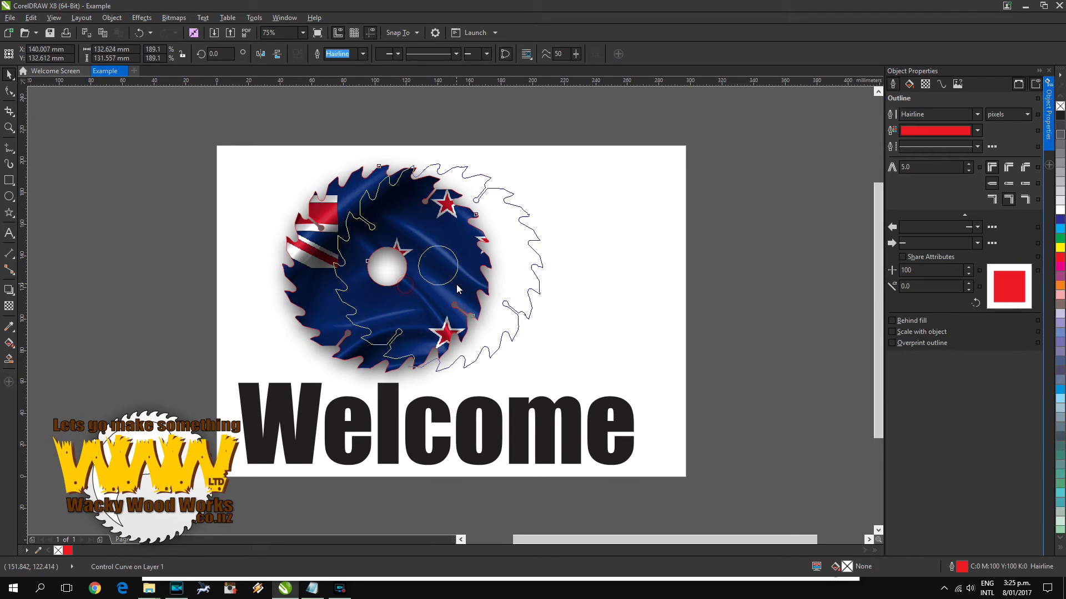
pyautogui.moveTo(457, 284); pyautogui.dragTo(456, 285)
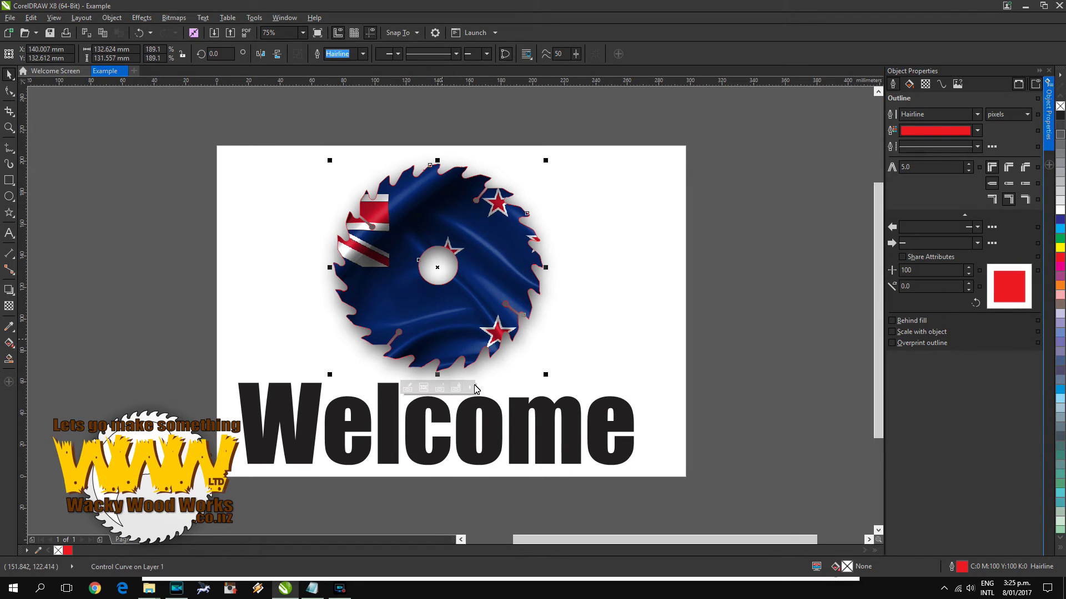
pyautogui.click(10, 17)
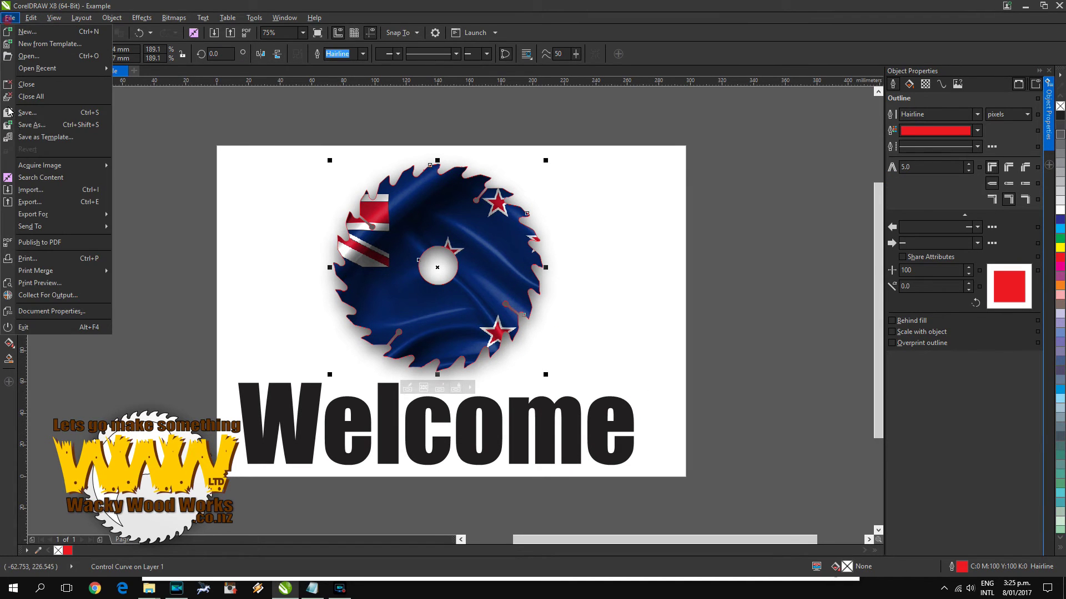
pyautogui.click(66, 190)
pyautogui.doubleClick(634, 112)
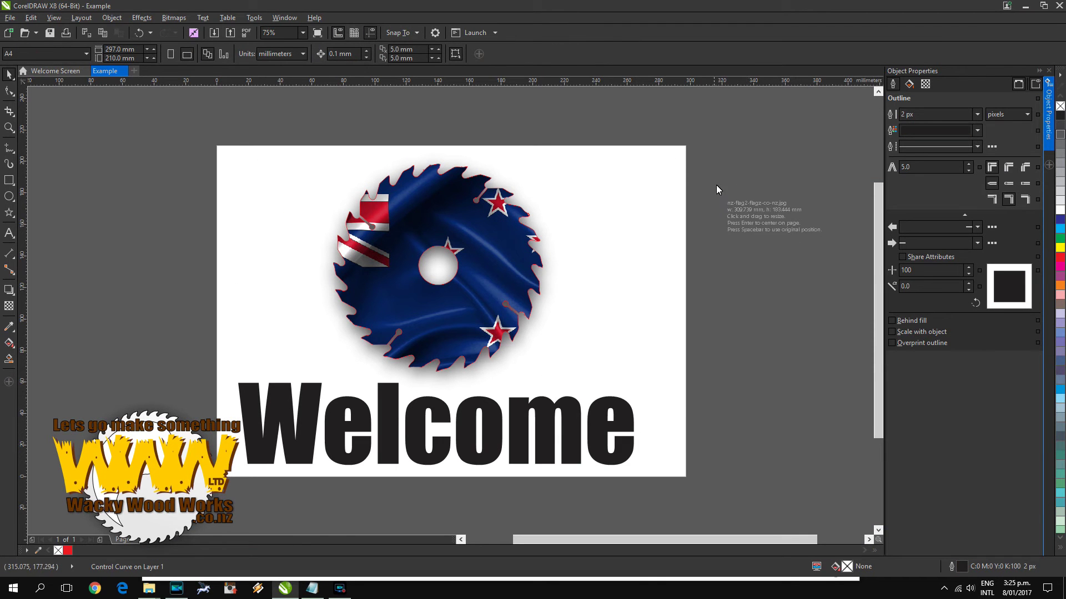
pyautogui.click(700, 169)
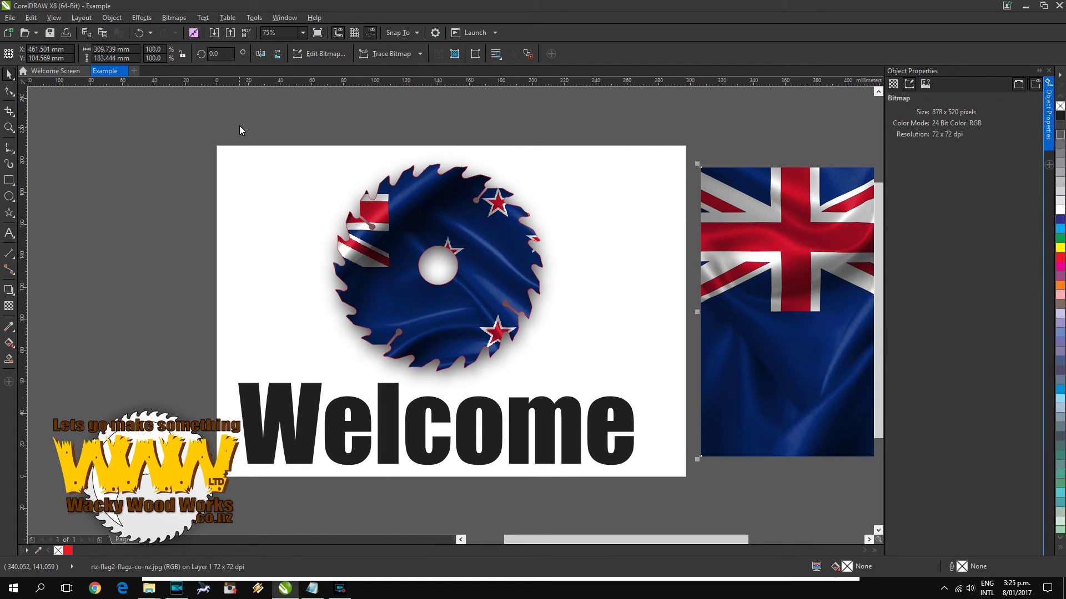
# Step: PowerClip the flag picture inside the Welcome text
pyautogui.click(108, 18)
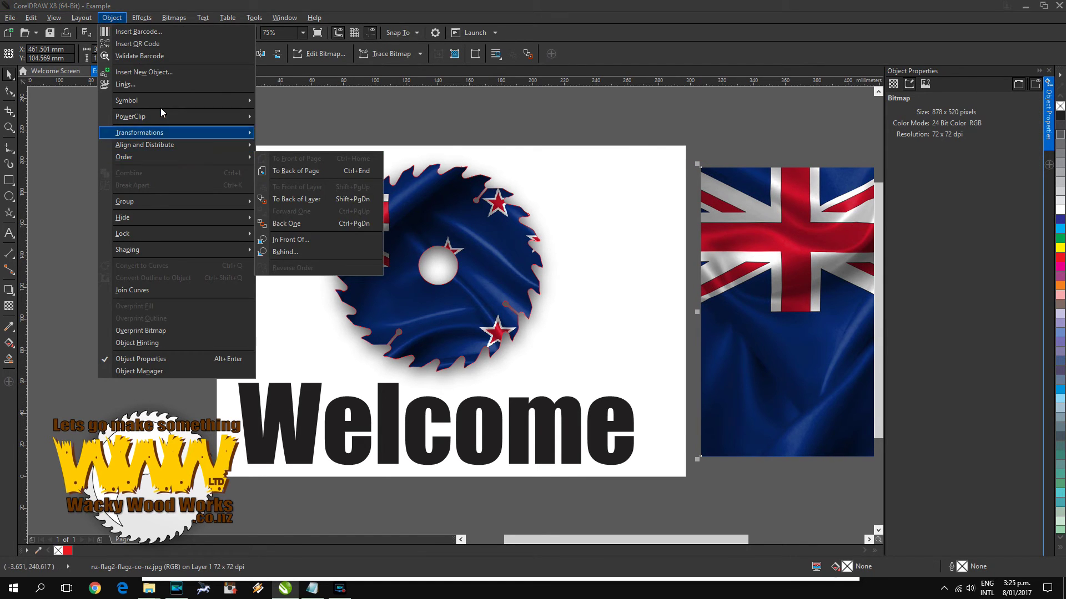
pyautogui.moveTo(160, 114)
pyautogui.click(313, 117)
pyautogui.click(294, 424)
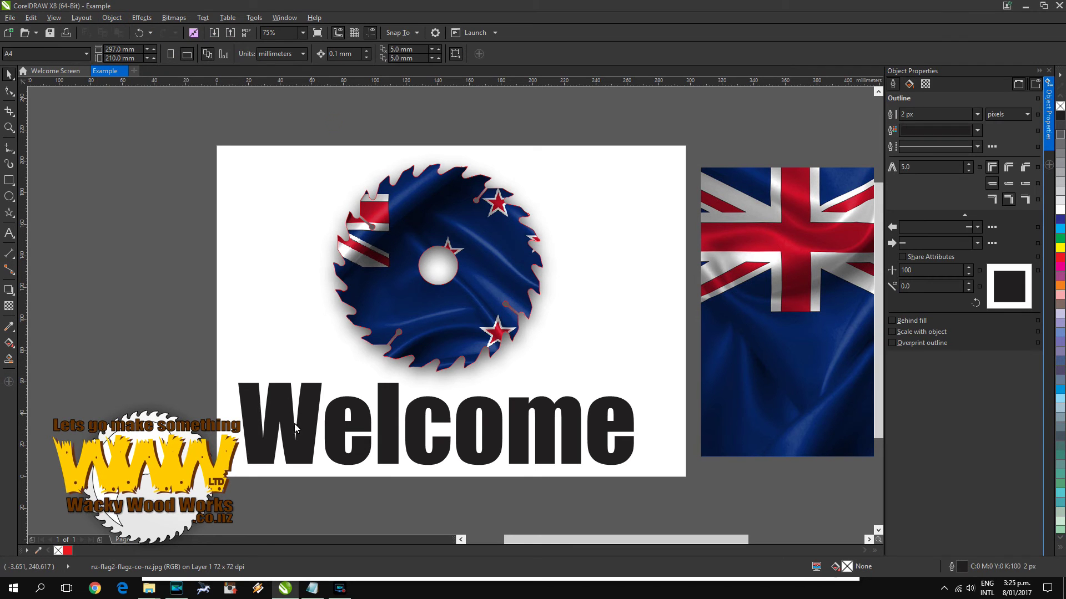
pyautogui.click(301, 452)
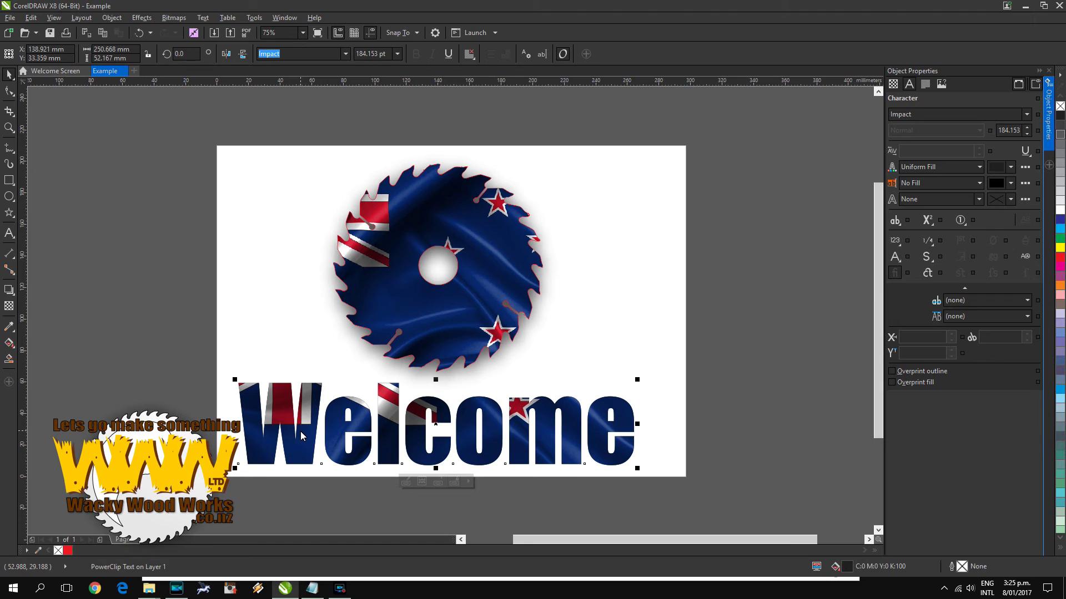
# Step: Add a second line 'to my humble abode' under Welcome and select it
pyautogui.click(9, 233)
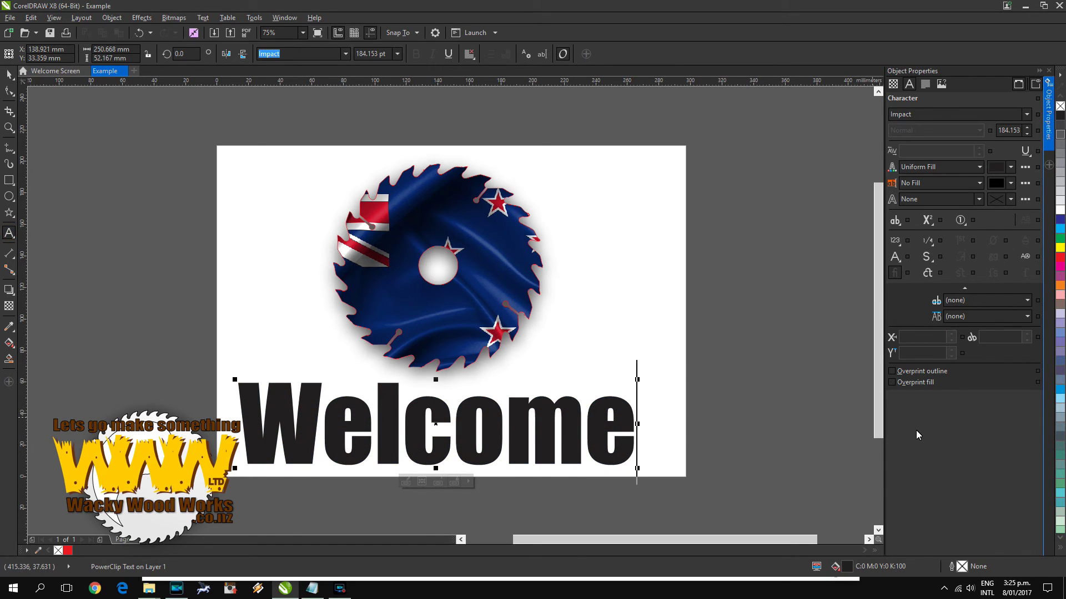
pyautogui.press('Return')
pyautogui.write('t')
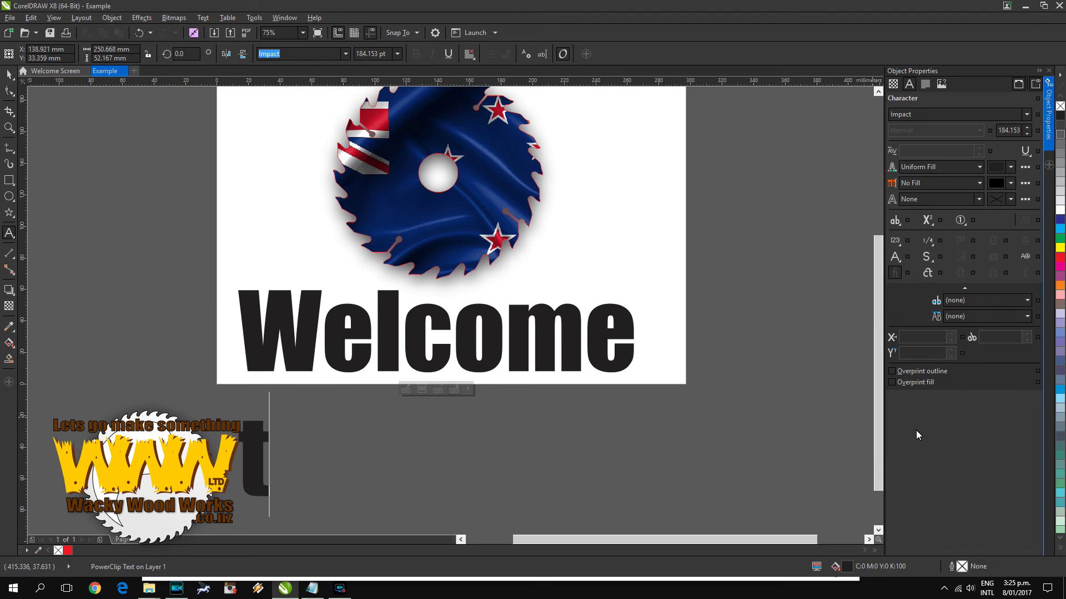
pyautogui.write('o my h')
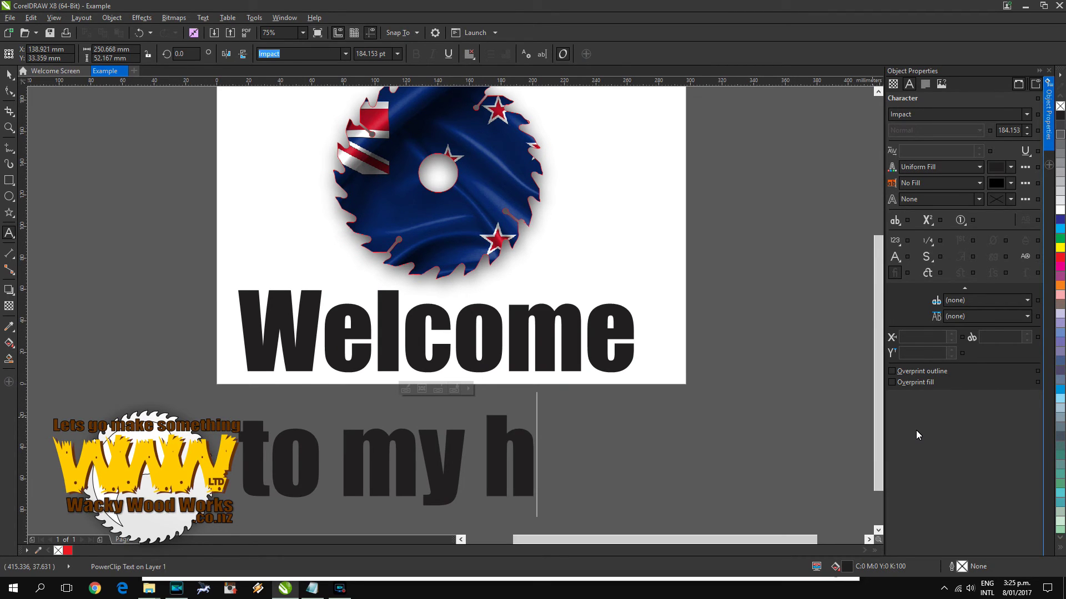
pyautogui.write('umble a')
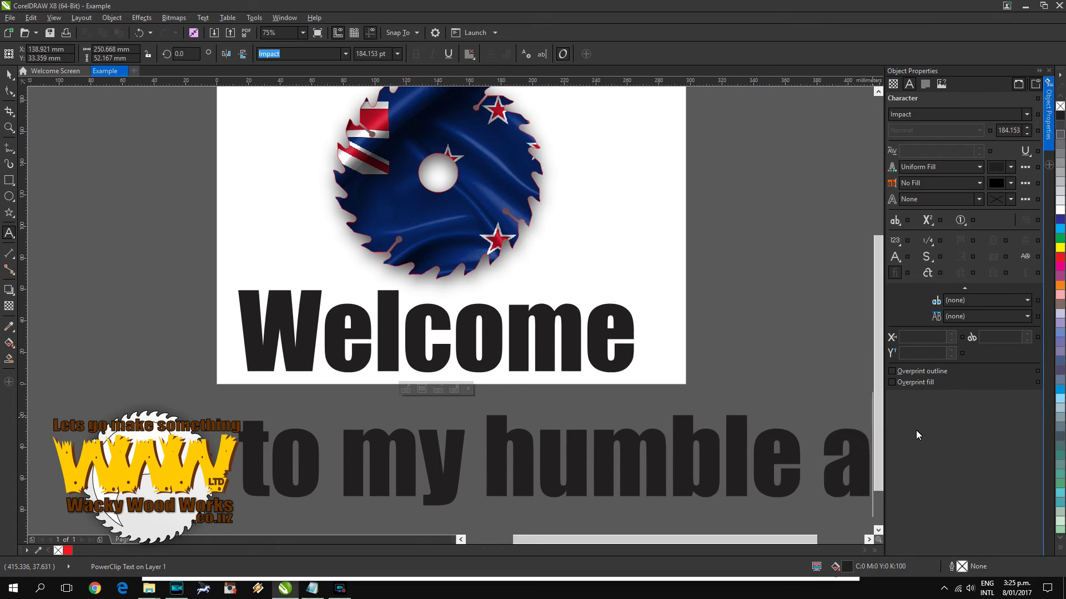
pyautogui.write('bode')
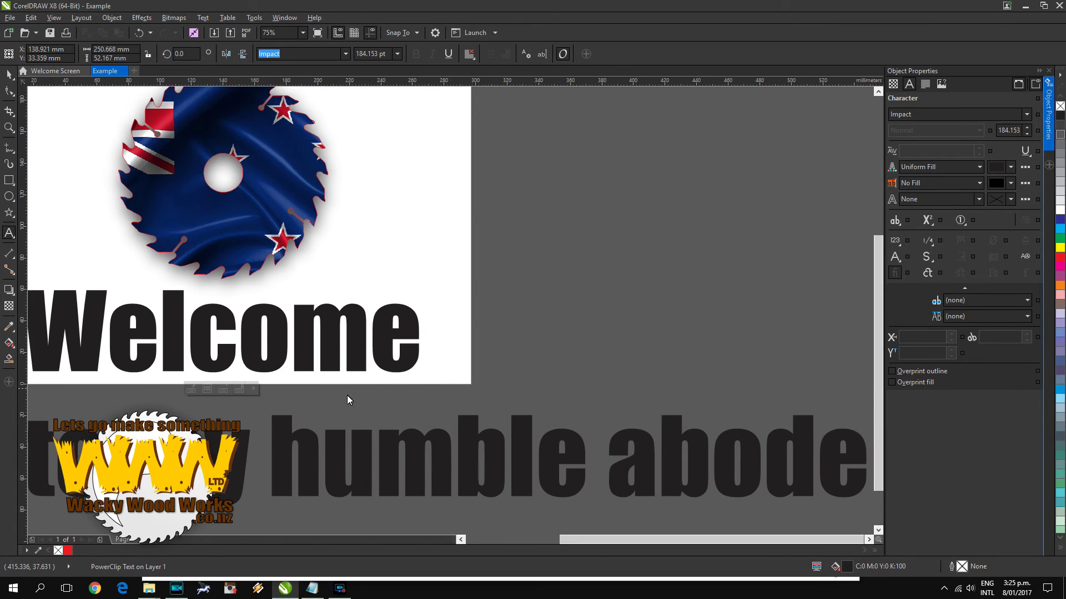
pyautogui.moveTo(861, 472); pyautogui.dragTo(33, 472)
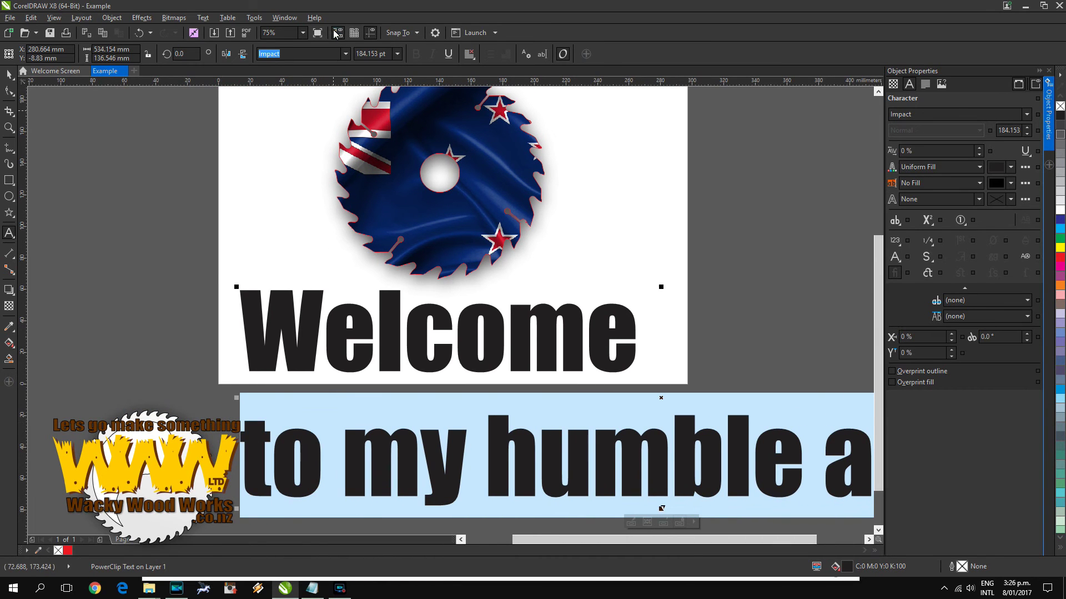
# Step: Set the new line to Arial Bold at 75 pt
pyautogui.click(346, 54)
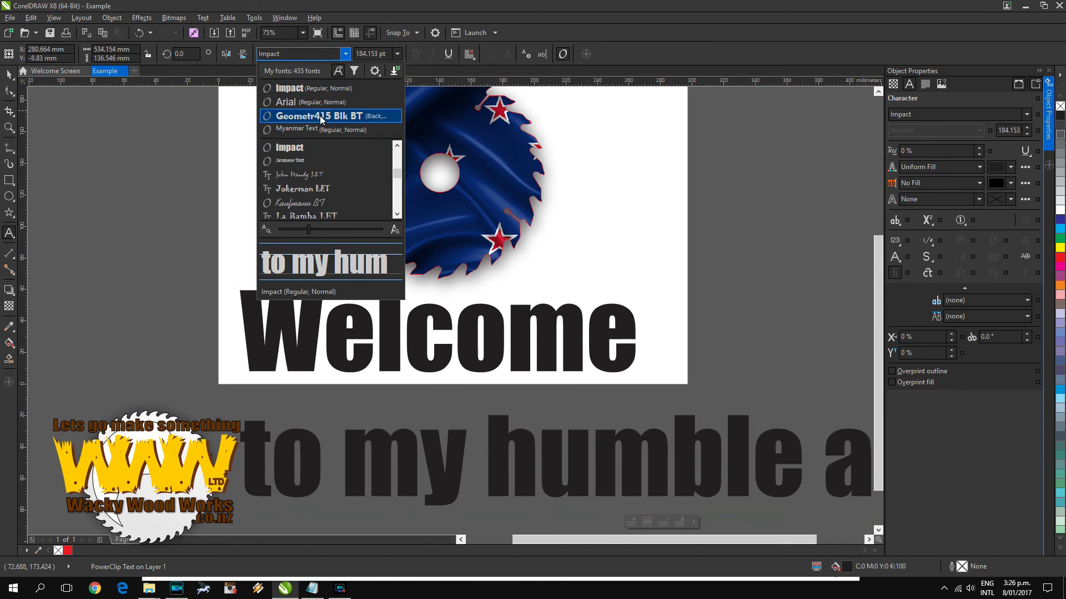
pyautogui.click(311, 102)
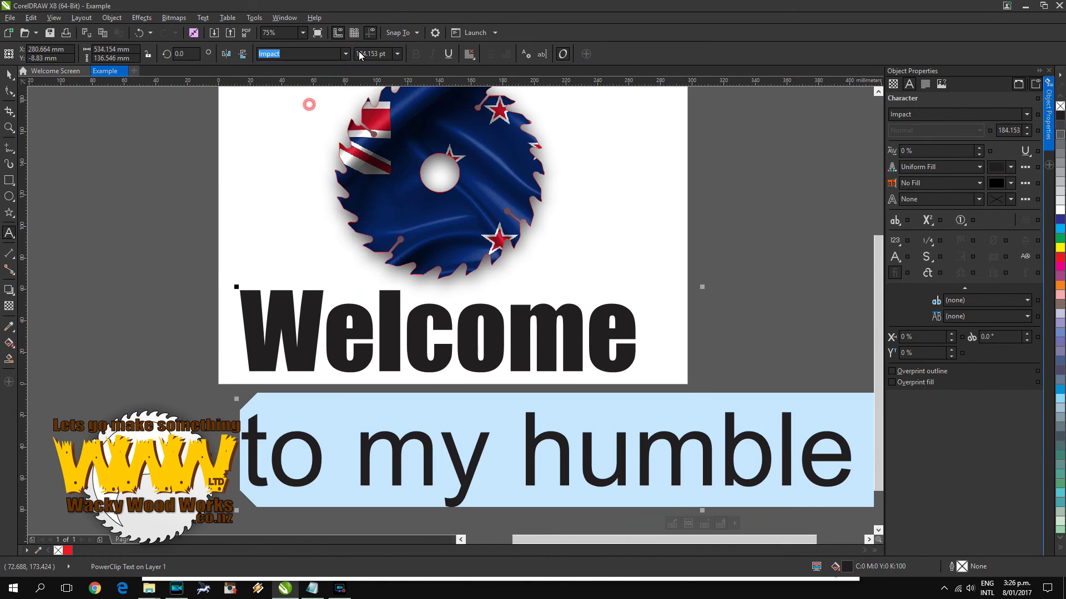
pyautogui.click(398, 54)
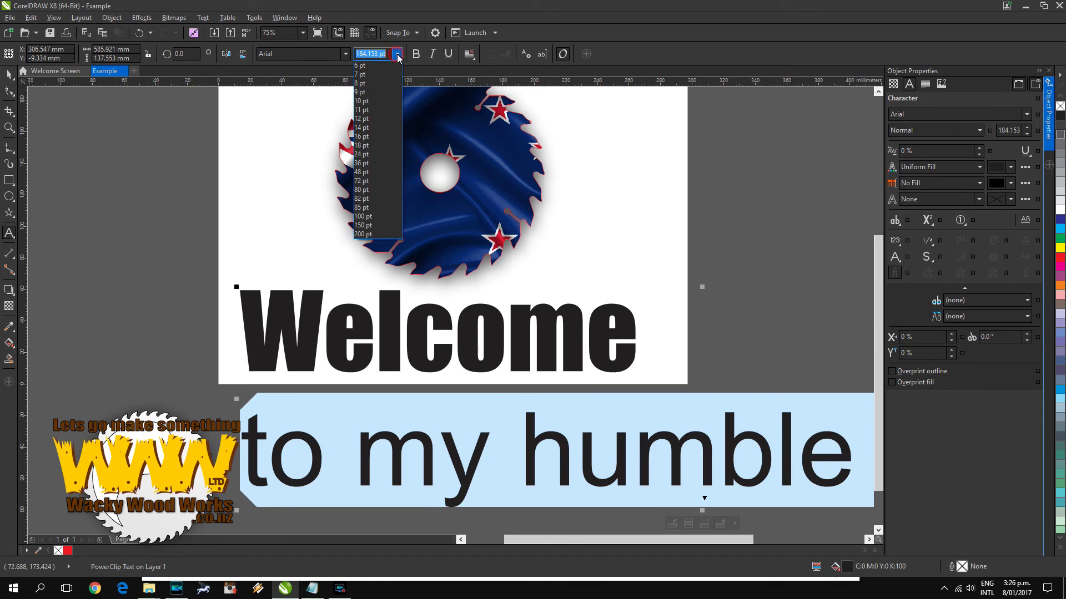
pyautogui.click(371, 207)
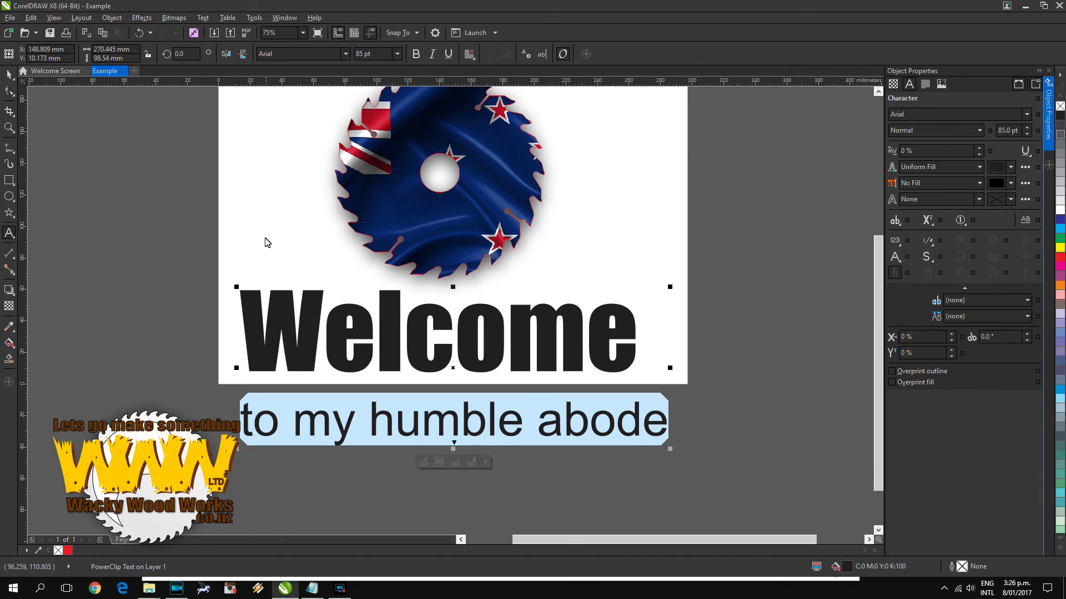
pyautogui.click(416, 54)
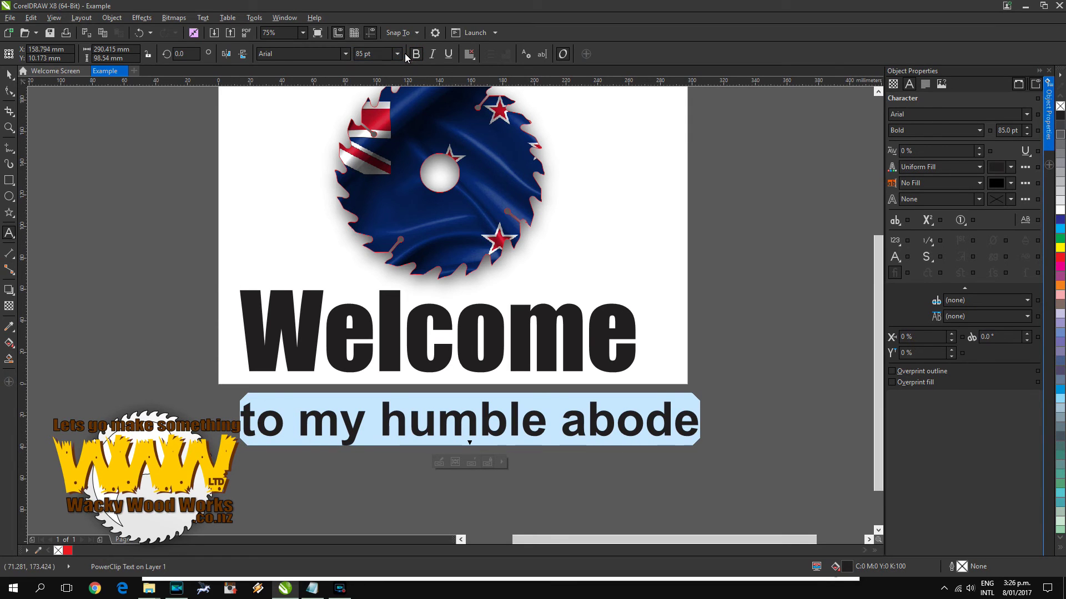
pyautogui.click(397, 55)
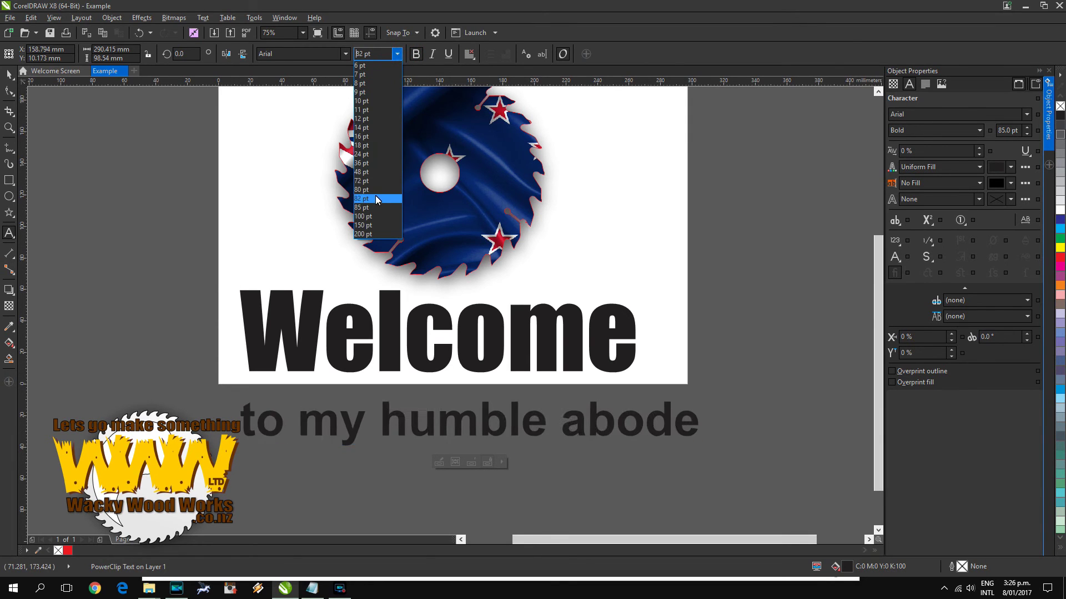
pyautogui.click(376, 190)
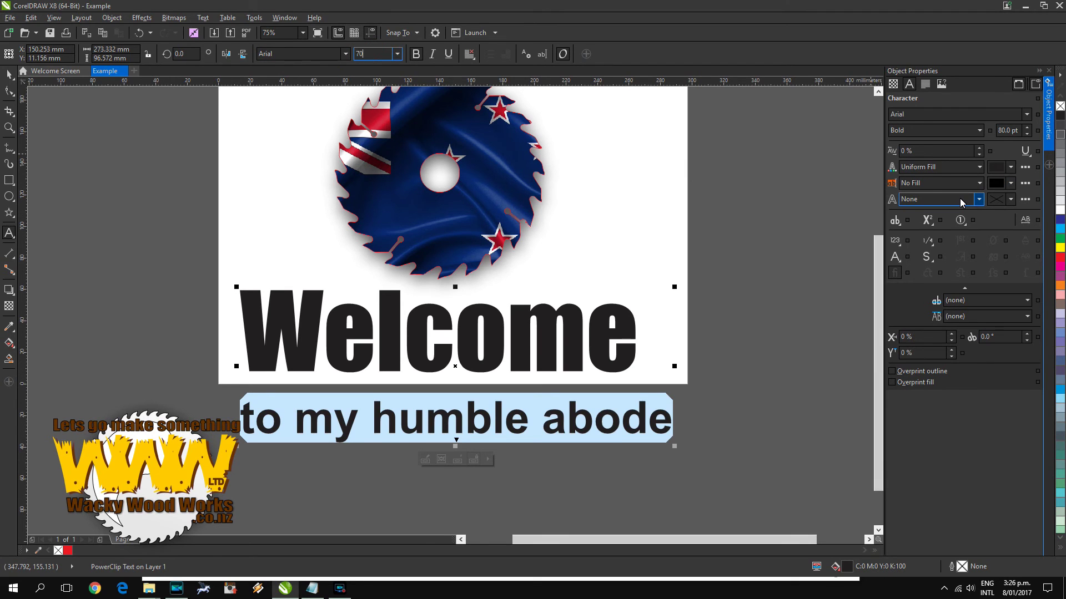
pyautogui.write('70')
pyautogui.press('Return')
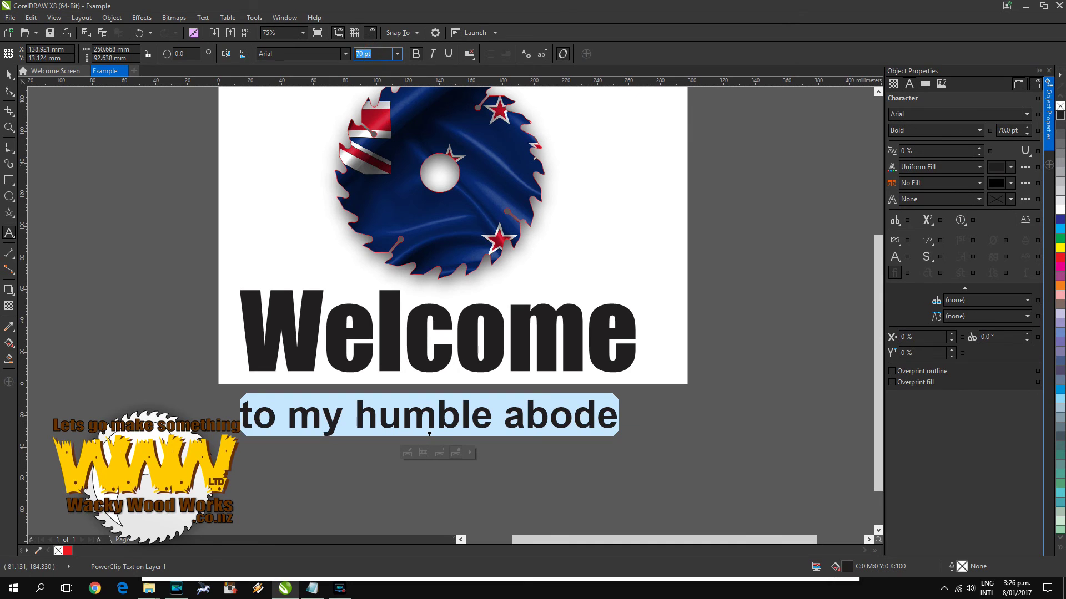
pyautogui.press('Return')
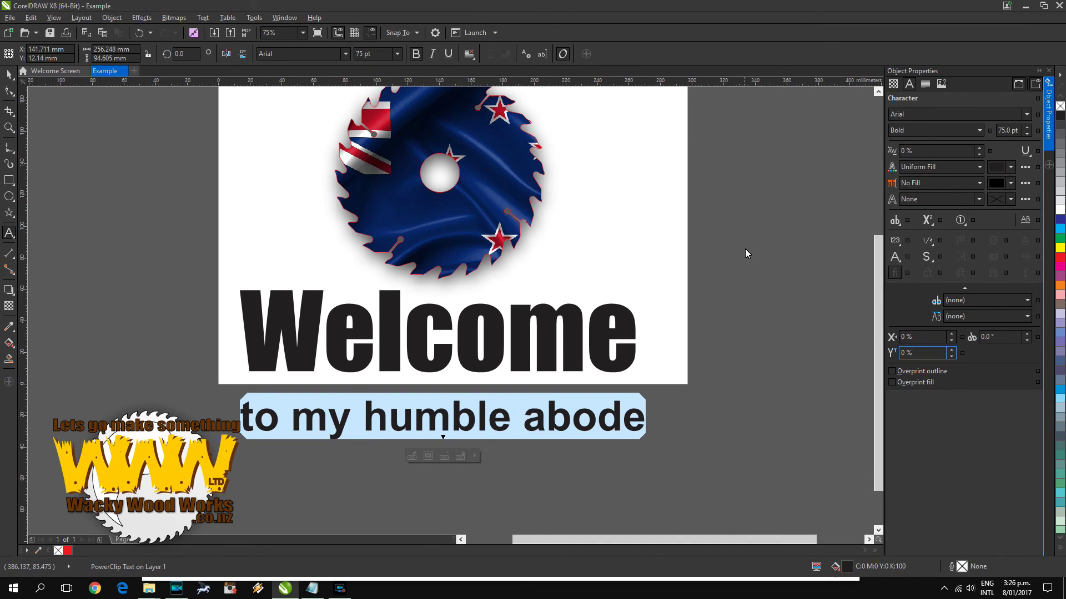
pyautogui.click(9, 74)
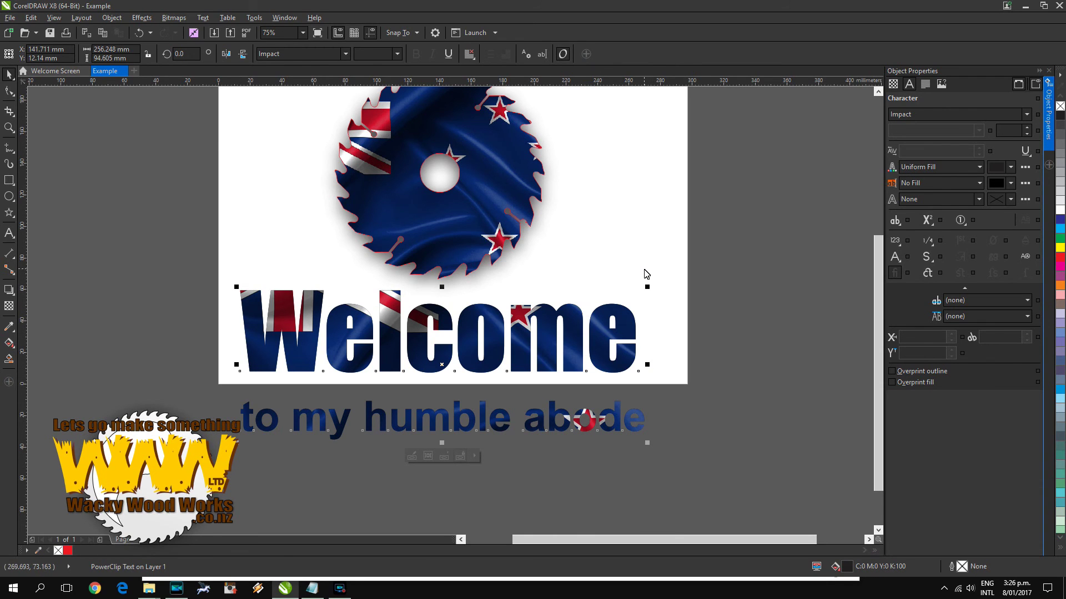
# Step: Exit text editing so the NZ flag fill shows on both 'Welcome' and 'to my humble abode'
pyautogui.moveTo(873, 325); pyautogui.dragTo(881, 299)
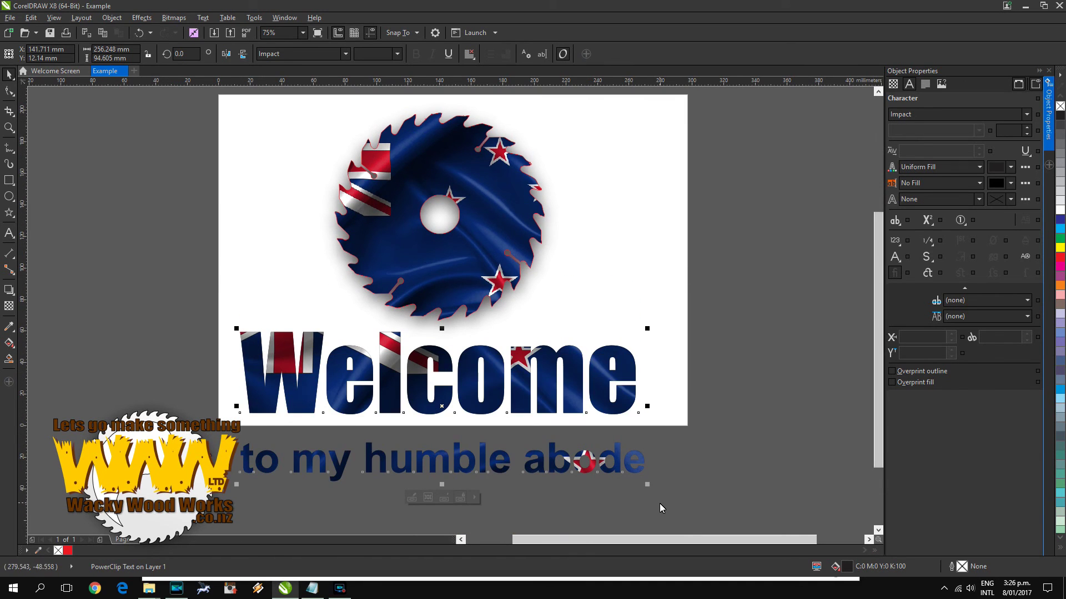